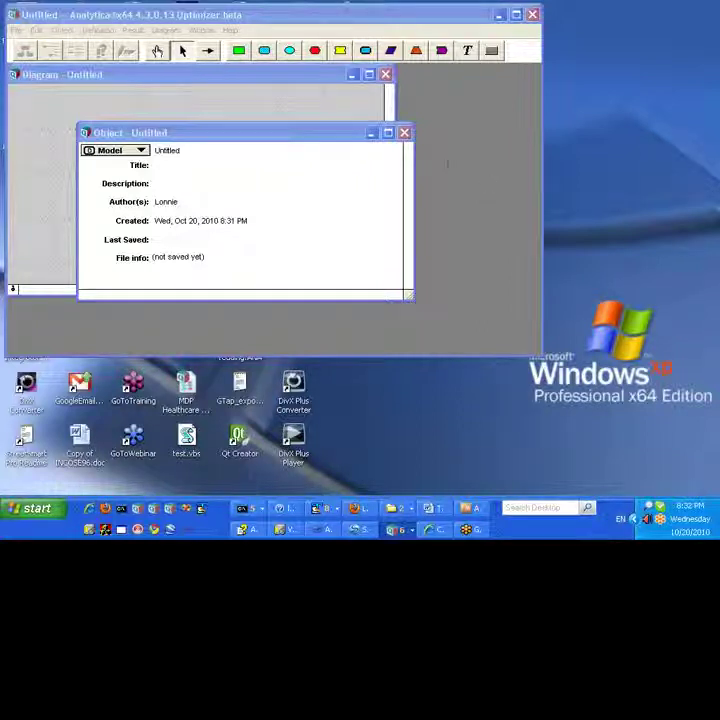
# Close the model's Object window and add an index node titled R defined as 1..10 to the diagram
pyautogui.click(405, 133)
pyautogui.click(405, 133)
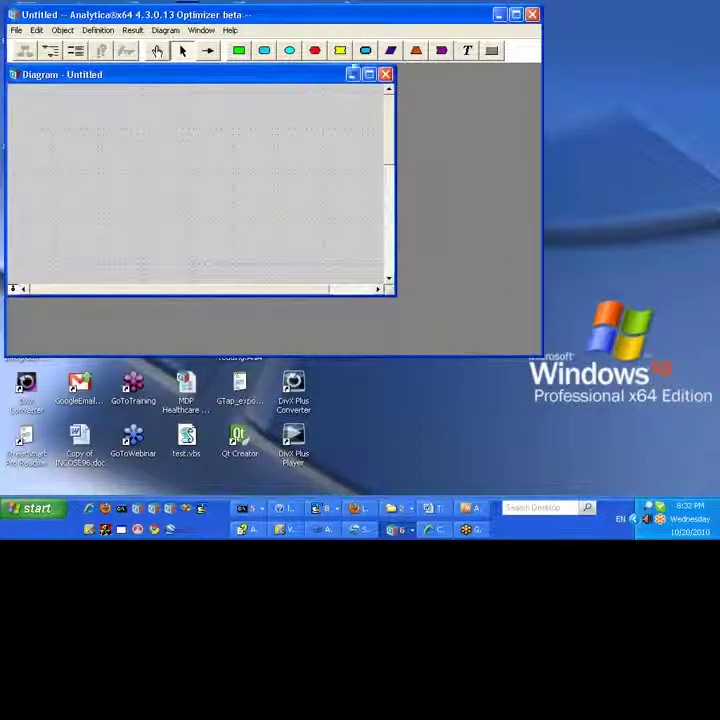
pyautogui.click(390, 50)
pyautogui.click(87, 128)
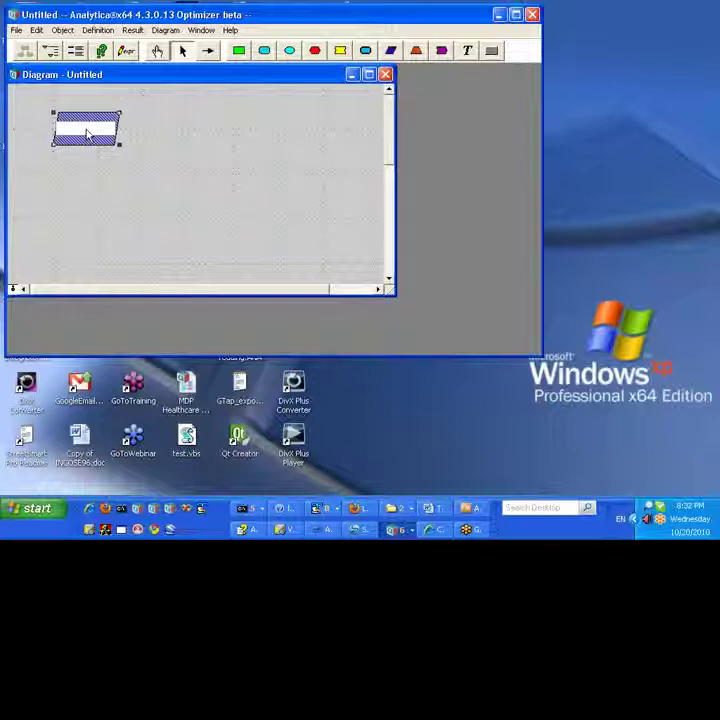
pyautogui.write('R')
pyautogui.press('Return')
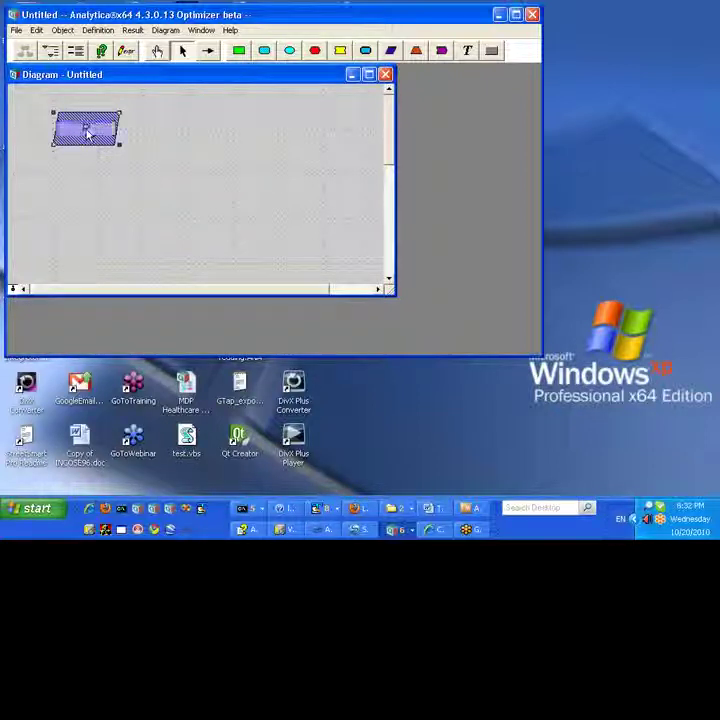
pyautogui.hotkey('ctrl', 'e')
pyautogui.write('1..')
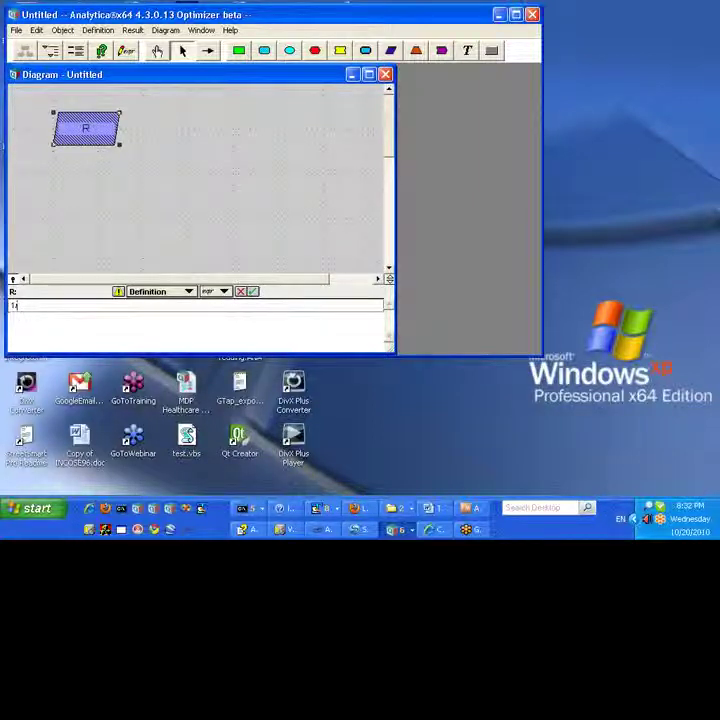
pyautogui.click(87, 133)
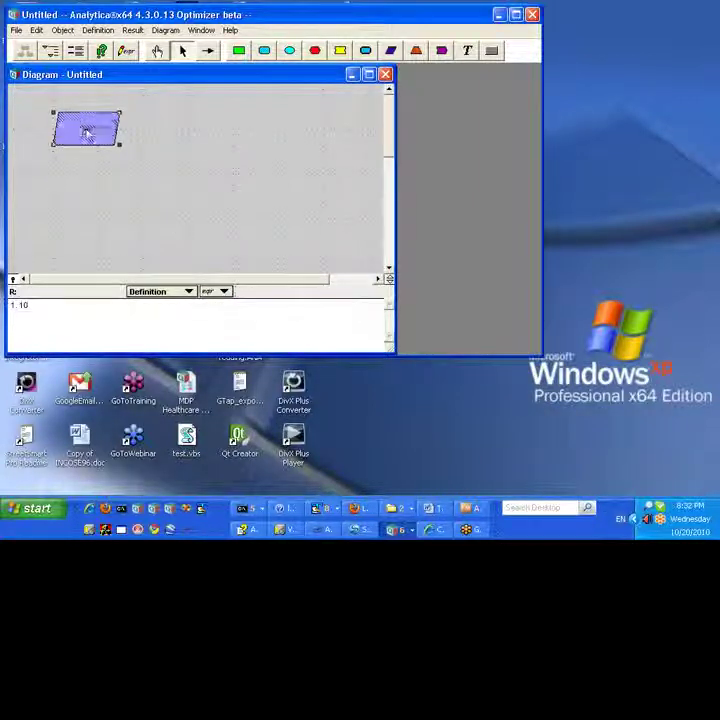
# Add a second index node titled C beside R and define it as 1..5
pyautogui.click(390, 50)
pyautogui.click(155, 130)
pyautogui.write('C')
pyautogui.press('Return')
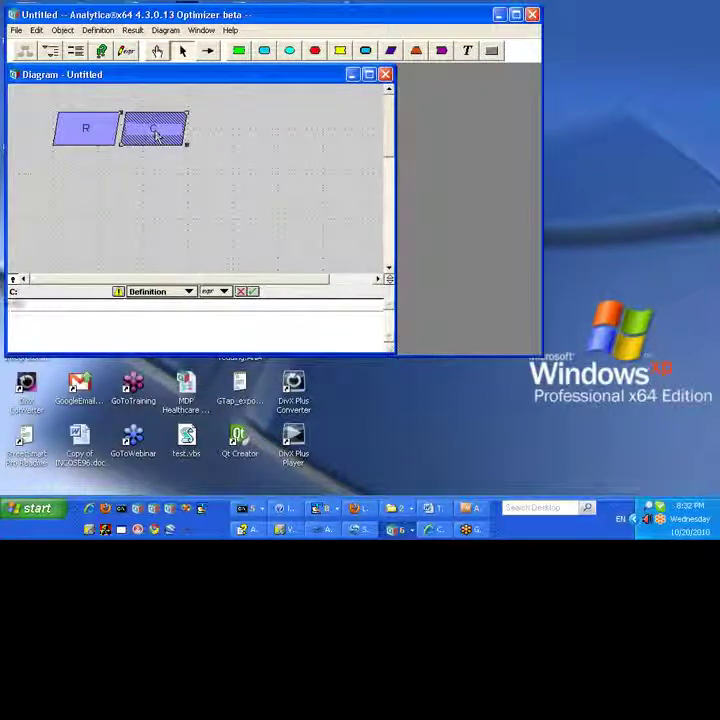
pyautogui.write('1..5')
pyautogui.press('BackSpace')
pyautogui.press('BackSpace')
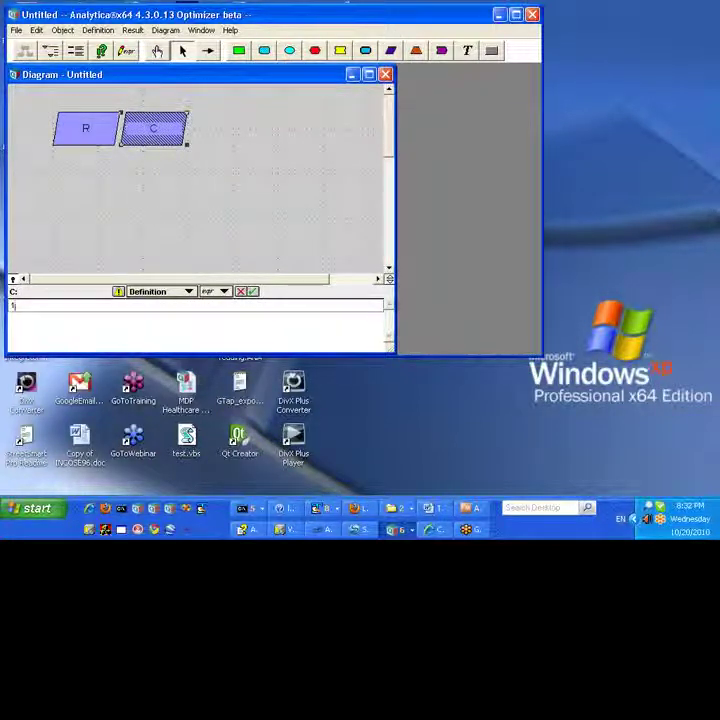
pyautogui.write('1..5')
pyautogui.press('Return')
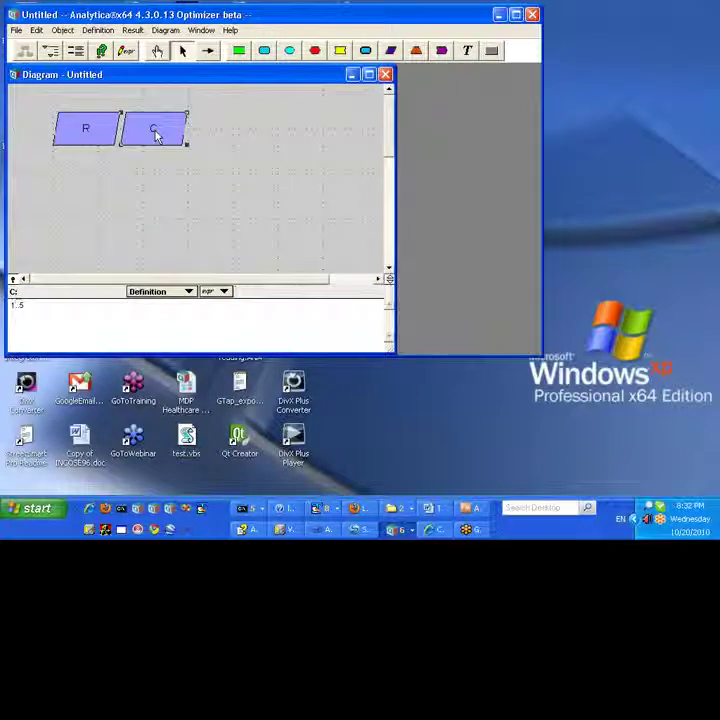
# Create a variable node titled x below index R and define it as 1
pyautogui.click(262, 50)
pyautogui.click(87, 178)
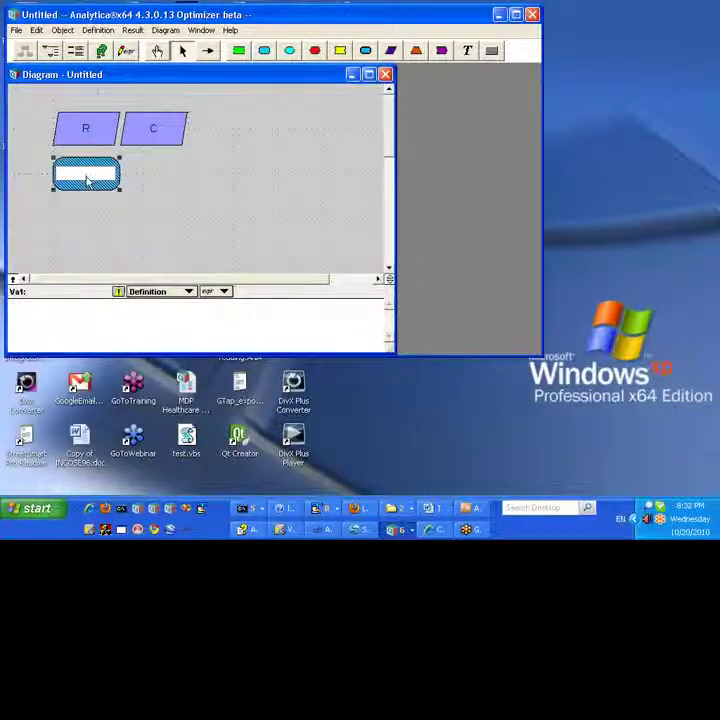
pyautogui.write('x')
pyautogui.hotkey('ctrl', 'e')
pyautogui.write('1')
pyautogui.hotkey('alt', 'Return')
# Create a variable node titled A beside x with the definition x * random(over:R,C)
pyautogui.click(265, 50)
pyautogui.click(160, 177)
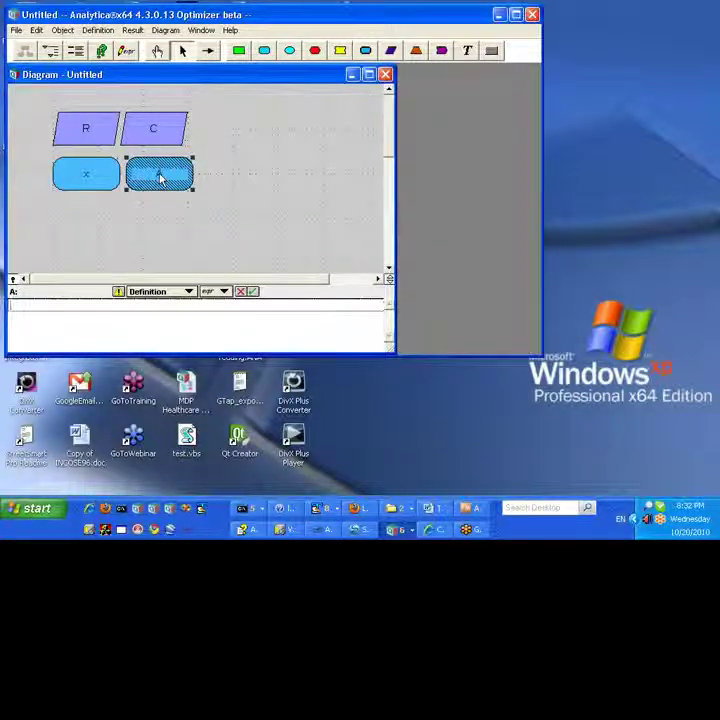
pyautogui.write('A')
pyautogui.press('Return')
pyautogui.write('x * random')
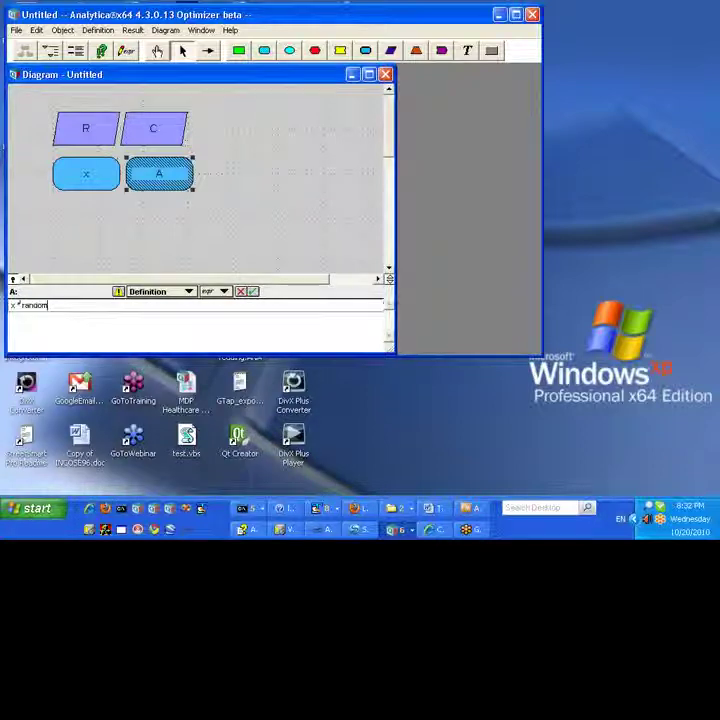
pyautogui.write('(over:R)')
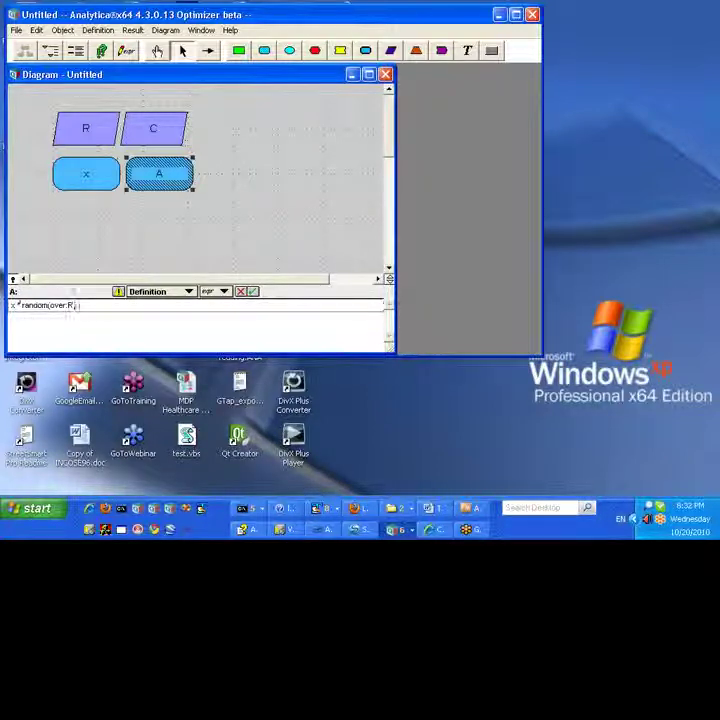
pyautogui.write('C)')
pyautogui.hotkey('alt', 'Return')
# Evaluate A, show its result as a table with R down the rows and C across the columns, then close the result
pyautogui.hotkey('ctrl', 'r')
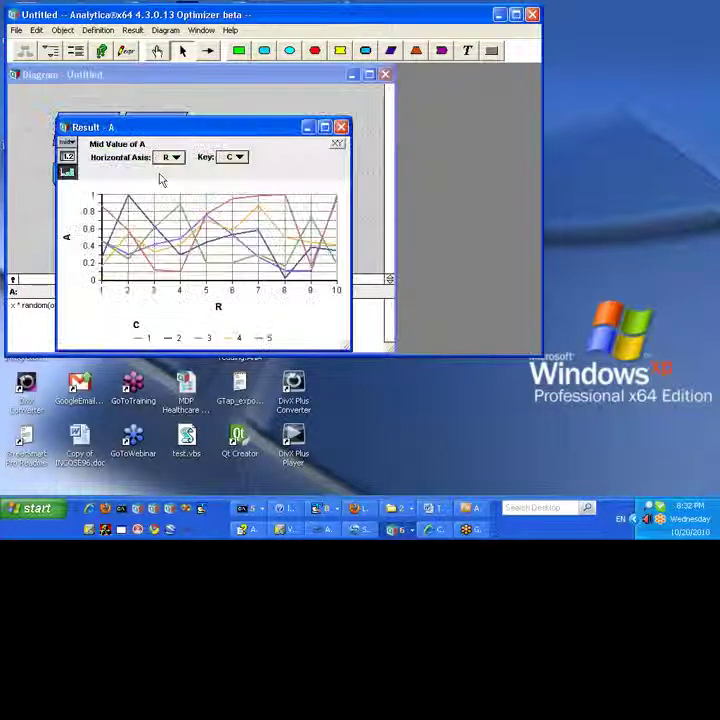
pyautogui.click(67, 156)
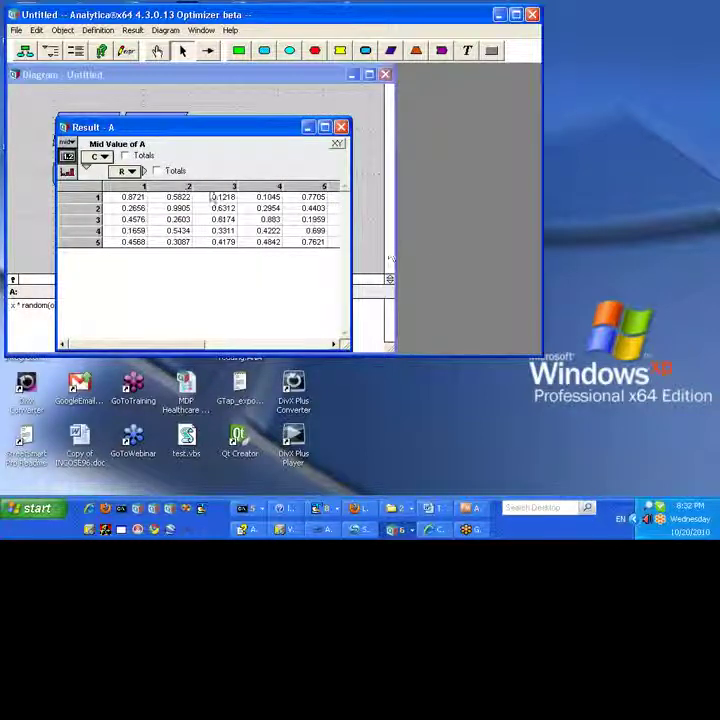
pyautogui.click(120, 172)
pyautogui.click(124, 184)
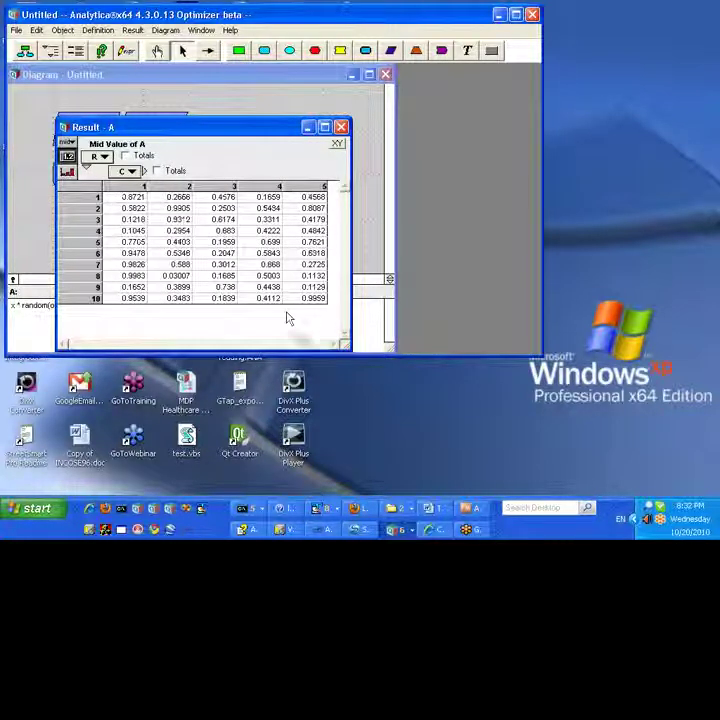
pyautogui.moveTo(228, 134); pyautogui.dragTo(230, 120)
pyautogui.click(342, 113)
# Create a variable node titled B below A and define it as Table(C,R)
pyautogui.moveTo(266, 50); pyautogui.dragTo(222, 205)
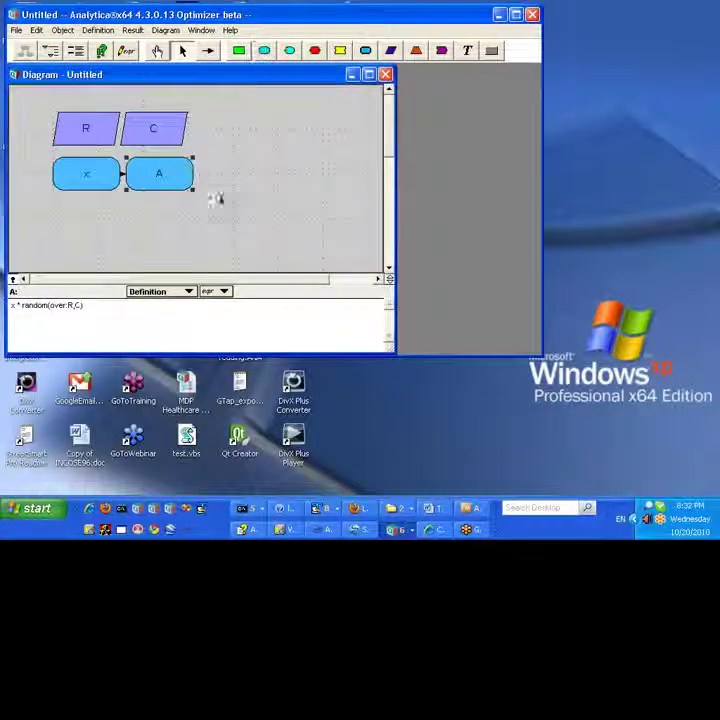
pyautogui.click(160, 221)
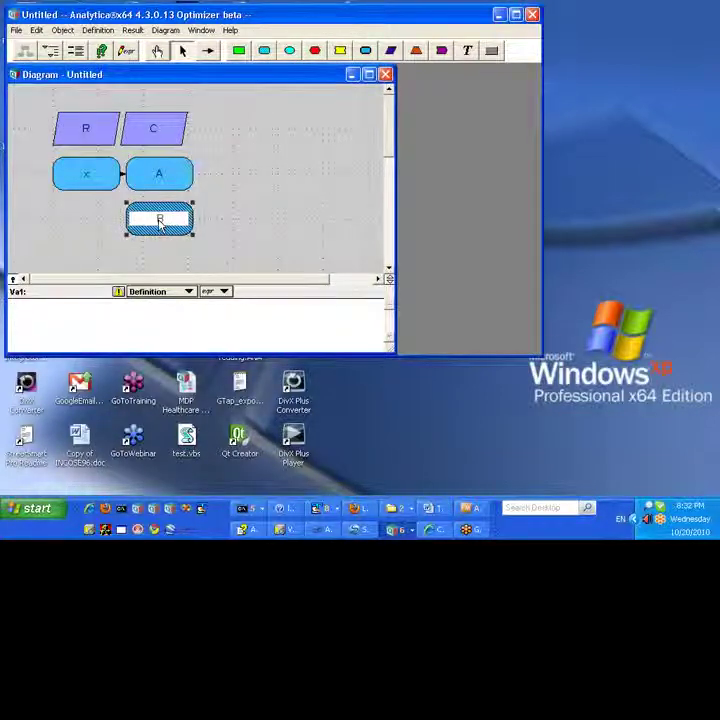
pyautogui.hotkey('ctrl', 'e')
pyautogui.write('Table(')
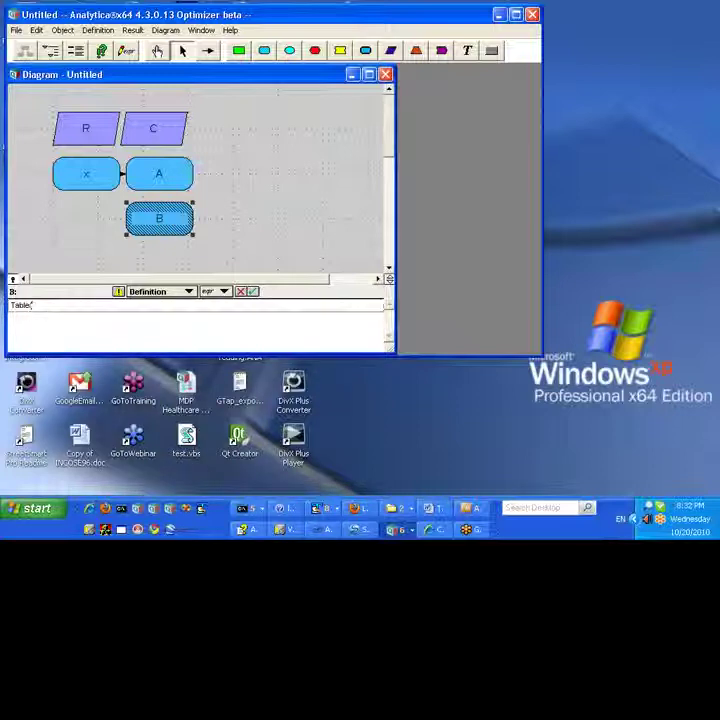
pyautogui.write('C,R)')
pyautogui.hotkey('alt', 'Return')
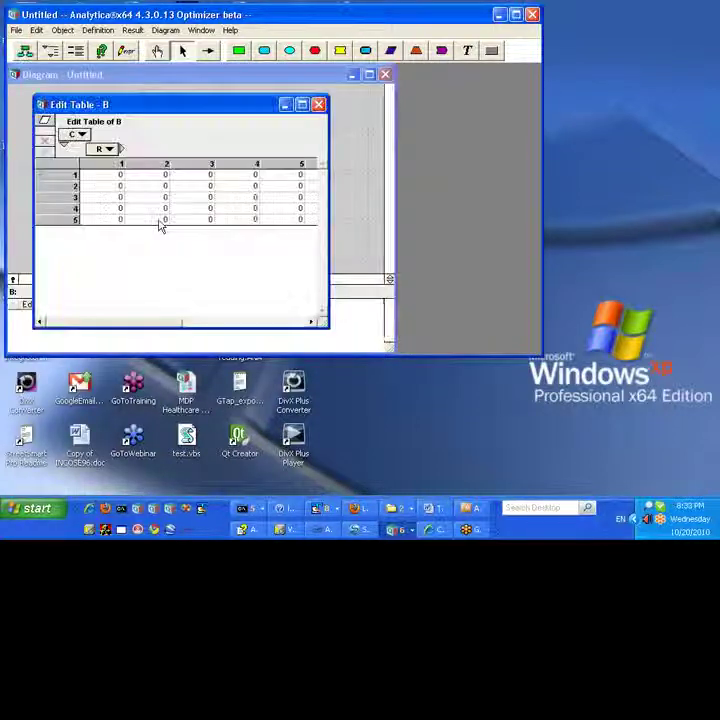
# Pivot B's edit table to R down the rows and C across the columns, and move it clear of the diagram nodes
pyautogui.click(101, 149)
pyautogui.click(101, 138)
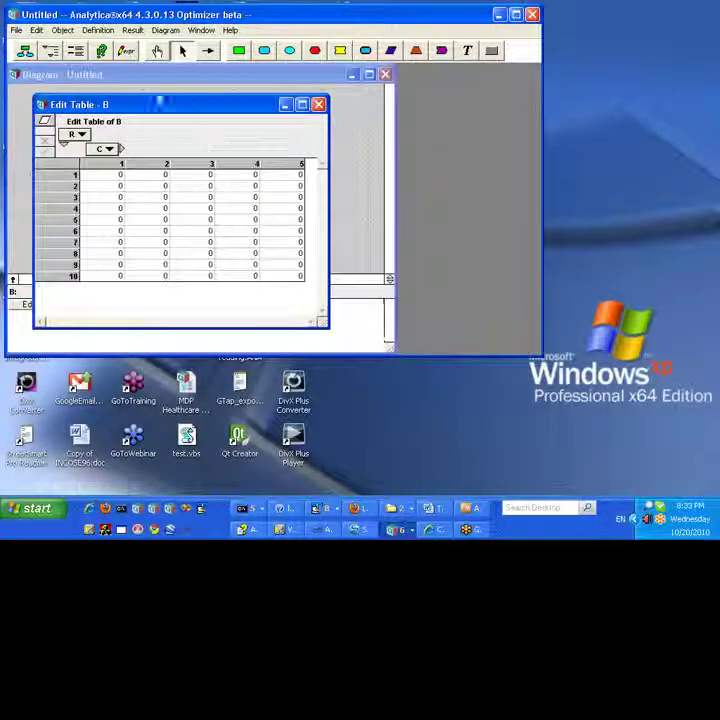
pyautogui.moveTo(159, 103); pyautogui.dragTo(334, 108)
# Launch Microsoft Office Excel 2003 and shrink its window so the Analytica model stays reachable
pyautogui.click(47, 520)
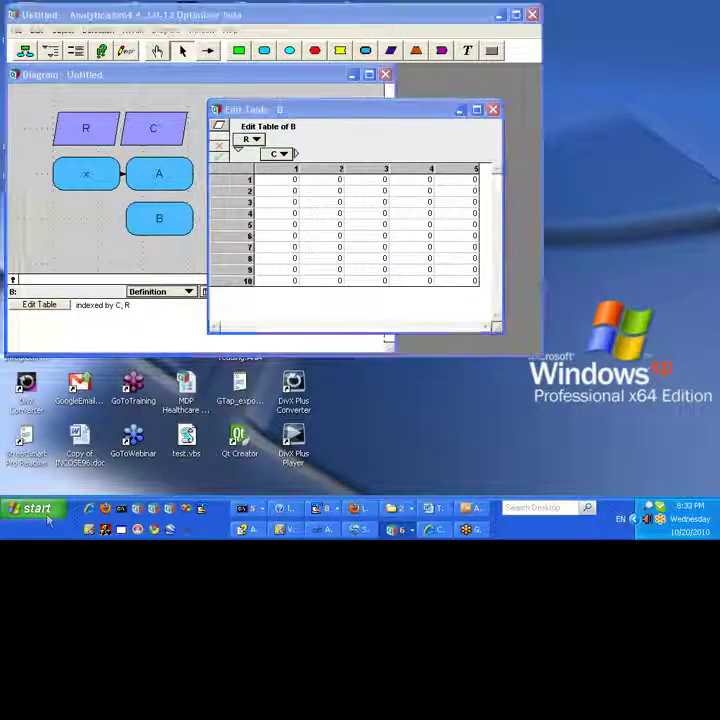
pyautogui.moveTo(64, 323)
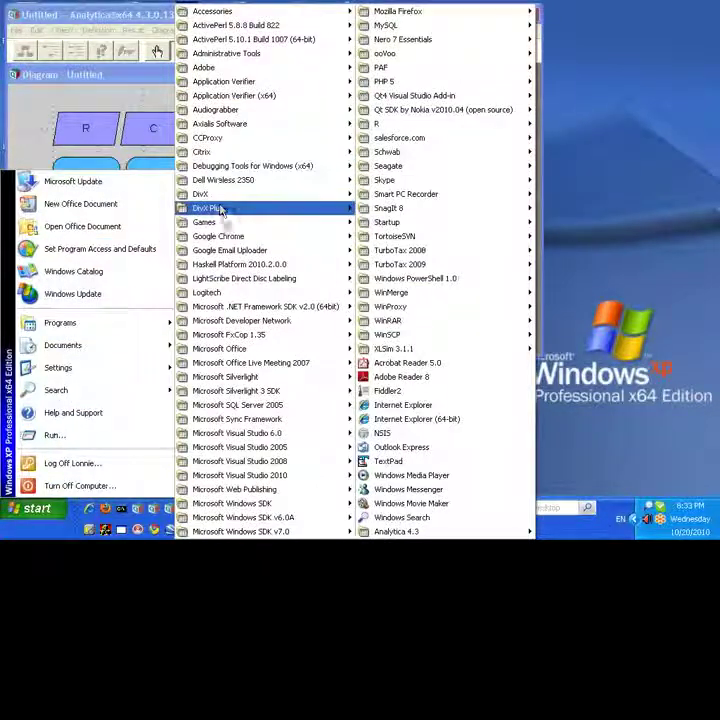
pyautogui.moveTo(225, 349)
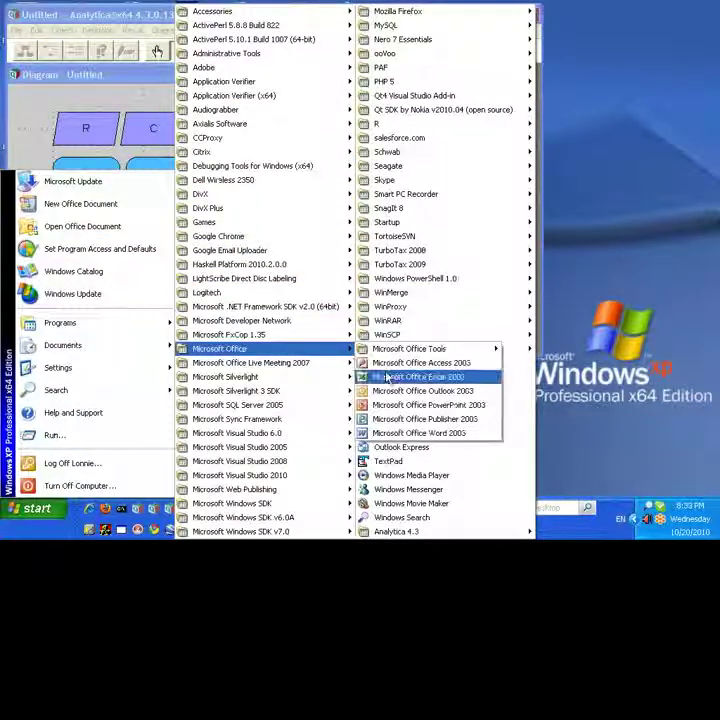
pyautogui.click(387, 377)
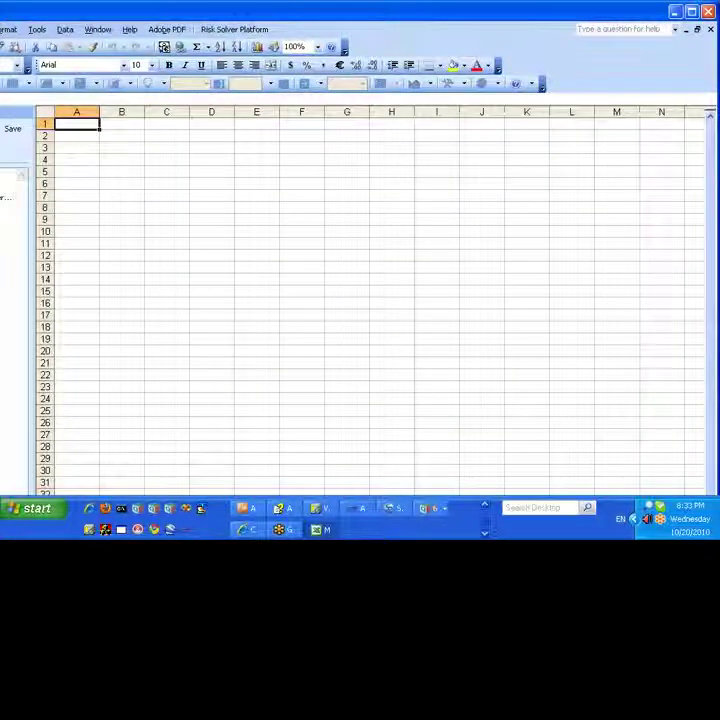
pyautogui.moveTo(0, 136); pyautogui.dragTo(60, 136)
pyautogui.moveTo(276, 16); pyautogui.dragTo(222, 36)
pyautogui.click(226, 16)
# Switch back to Analytica, reopen the result table of A, and copy all of its cells
pyautogui.click(98, 238)
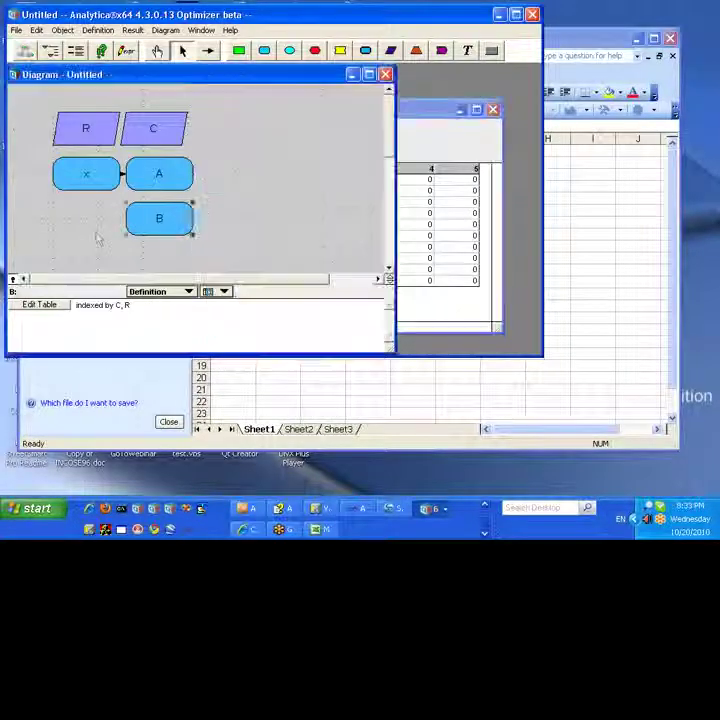
pyautogui.click(140, 176)
pyautogui.click(101, 50)
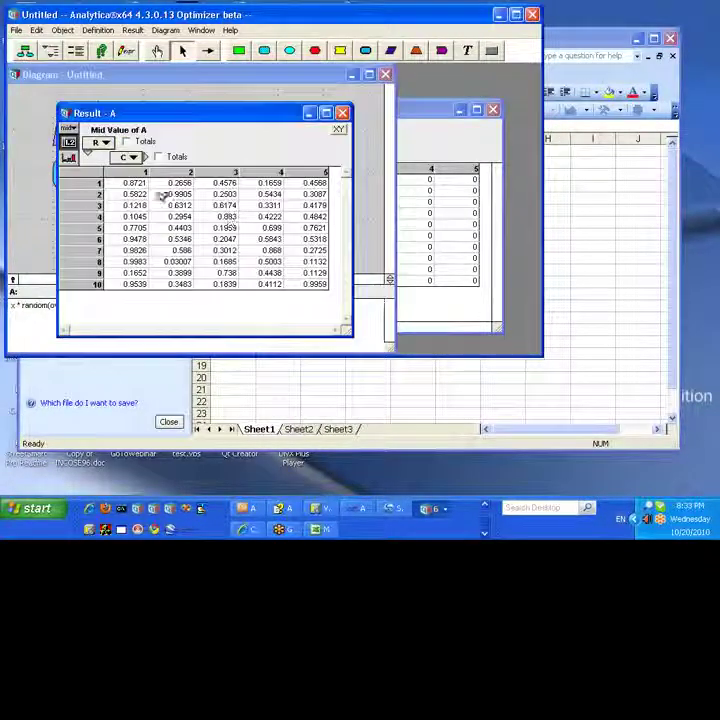
pyautogui.hotkey('ctrl', 'a')
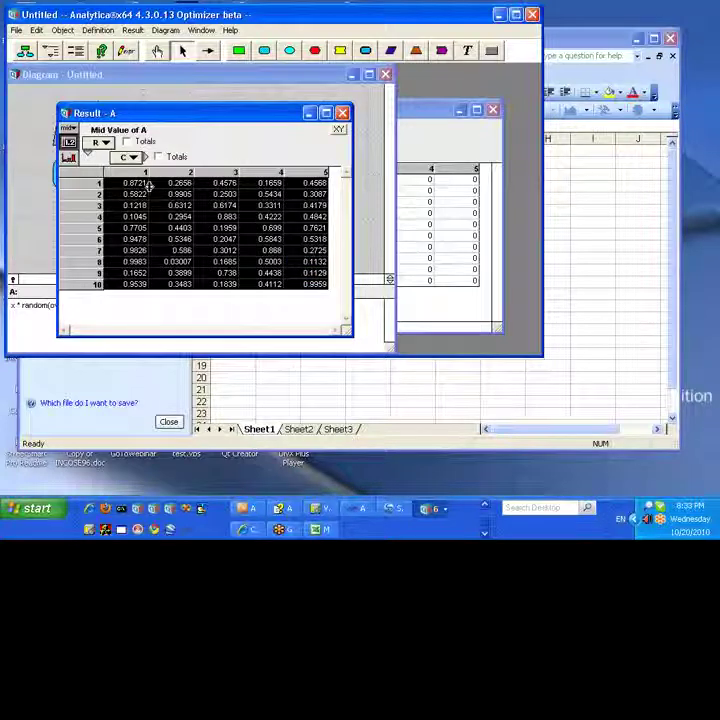
pyautogui.click(36, 30)
pyautogui.click(60, 153)
# Switch to the Excel workbook and enter the heading "Input from Analytica:" in cell A1
pyautogui.click(603, 44)
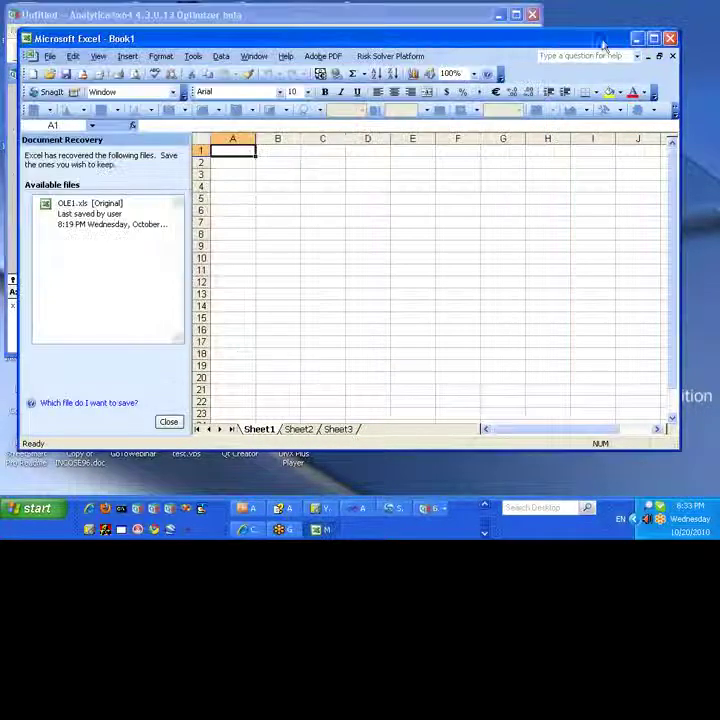
pyautogui.click(276, 162)
pyautogui.click(239, 152)
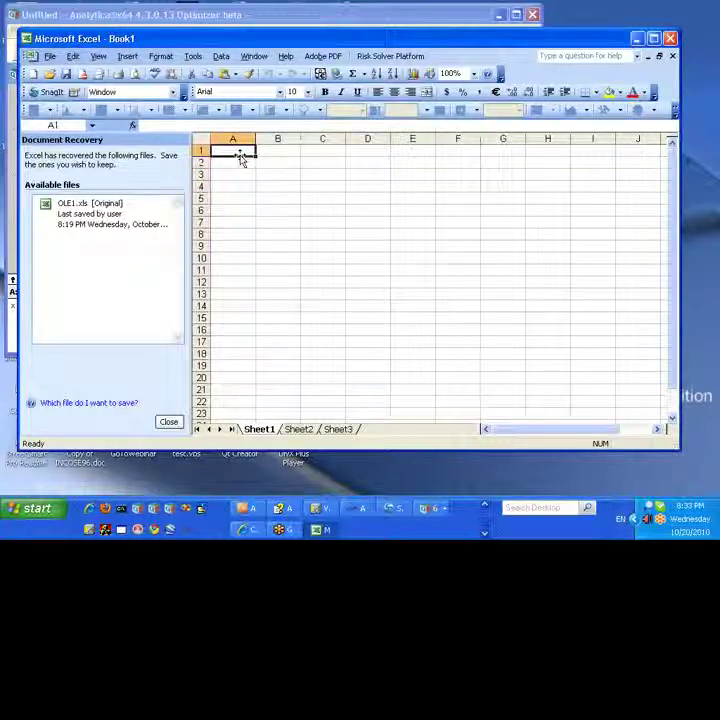
pyautogui.write('Input from Analyt')
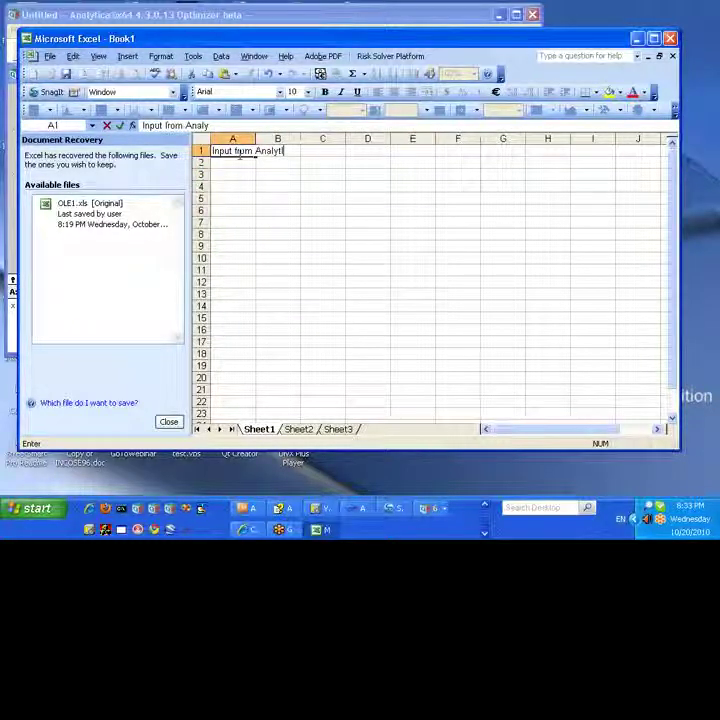
pyautogui.write('ica:')
pyautogui.press('Return')
# Paste the copied Analytica table into the sheet starting at cell B3 as a linked Text paste
pyautogui.press('Down')
pyautogui.press('Right')
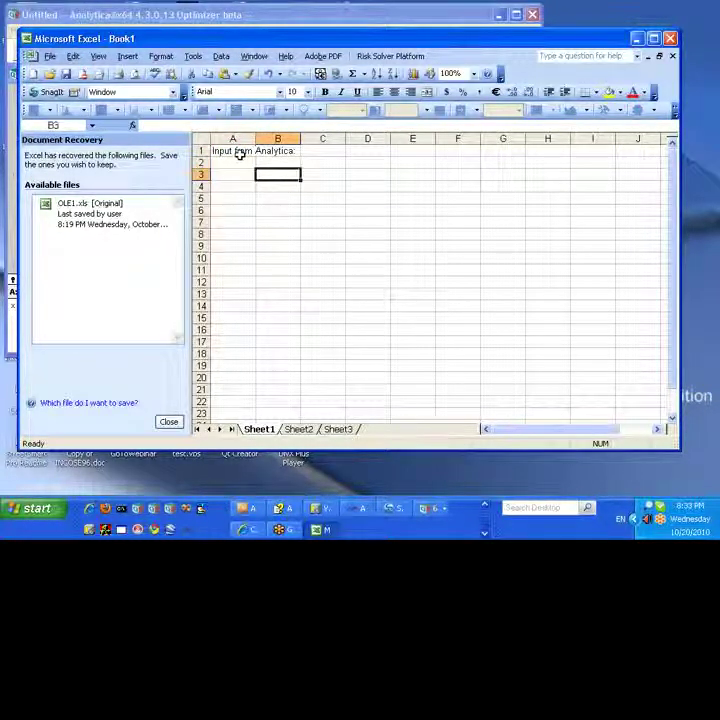
pyautogui.click(73, 56)
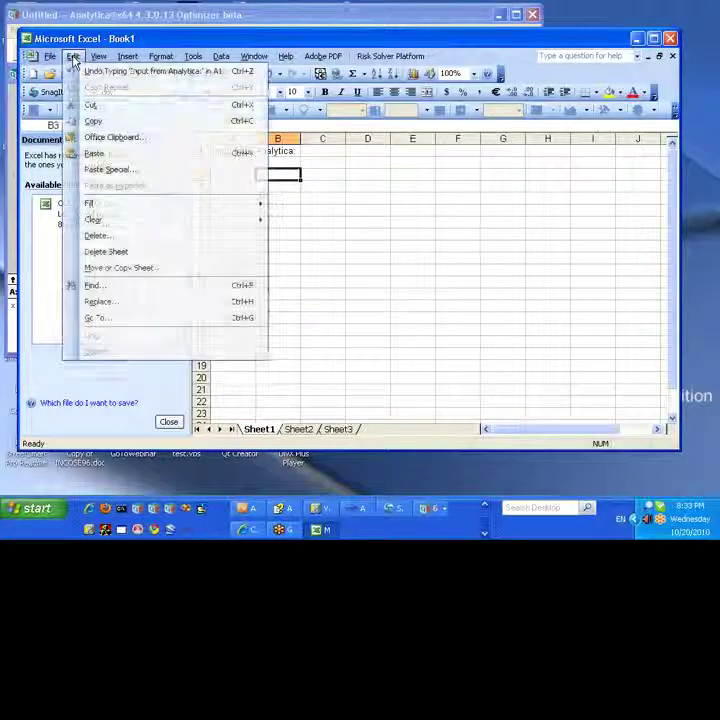
pyautogui.click(110, 170)
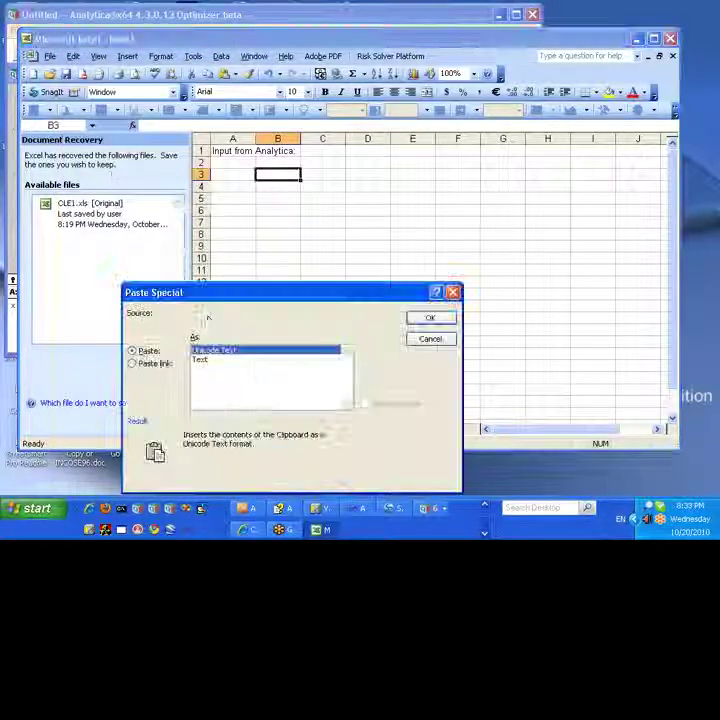
pyautogui.click(155, 364)
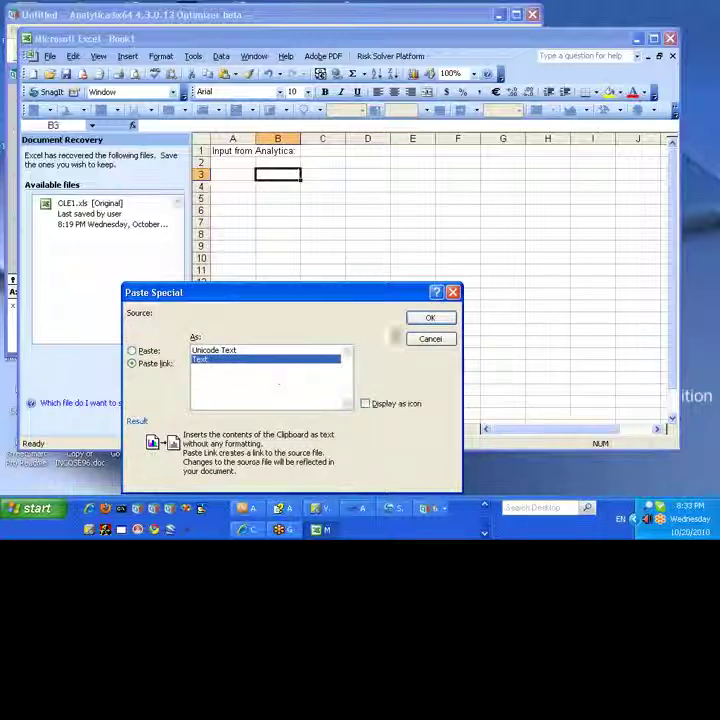
pyautogui.click(430, 318)
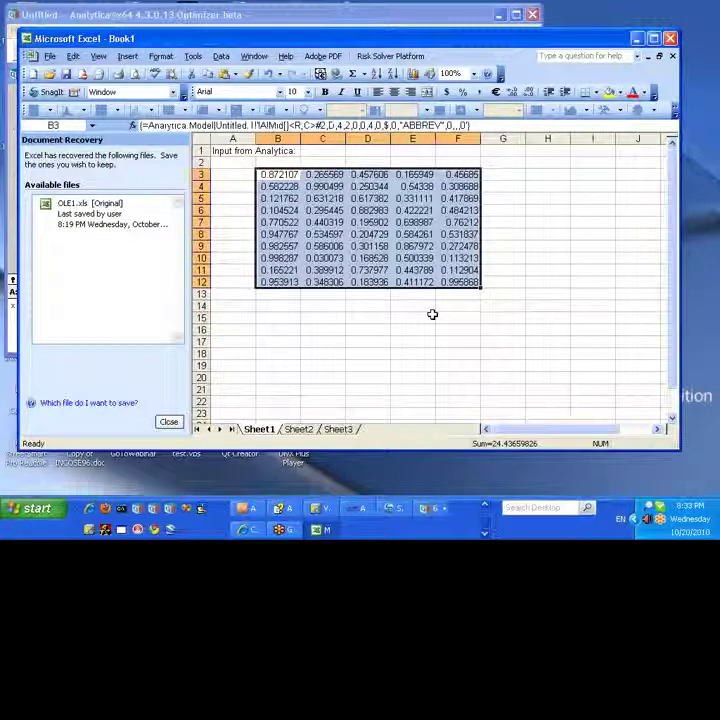
# Enter the heading "Transformed values:" in cell A14 below the linked table
pyautogui.click(231, 307)
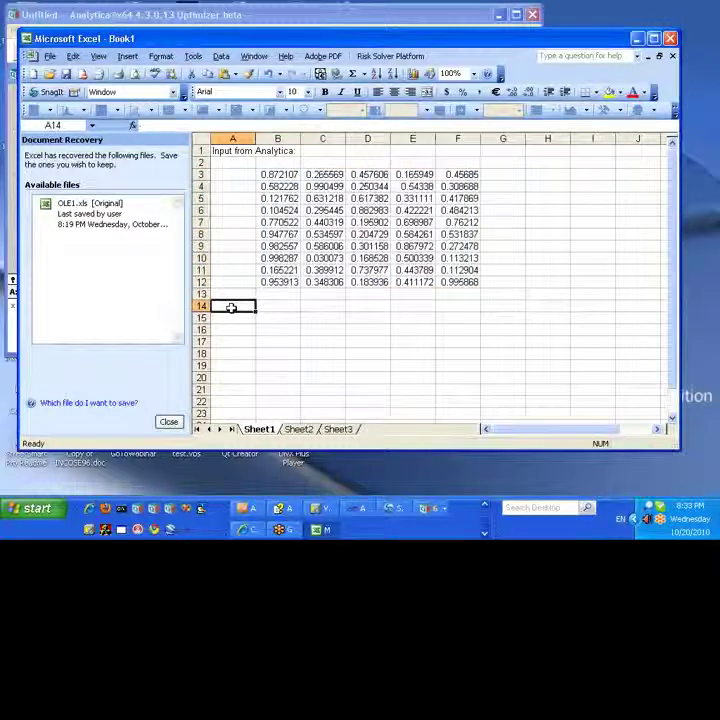
pyautogui.write('Transf')
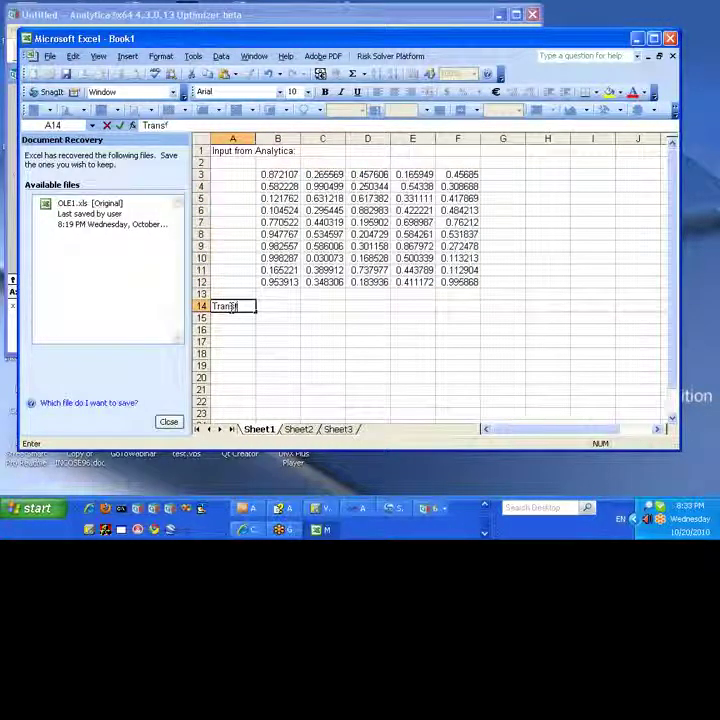
pyautogui.write('ormed values')
pyautogui.press('Return')
pyautogui.press('Right')
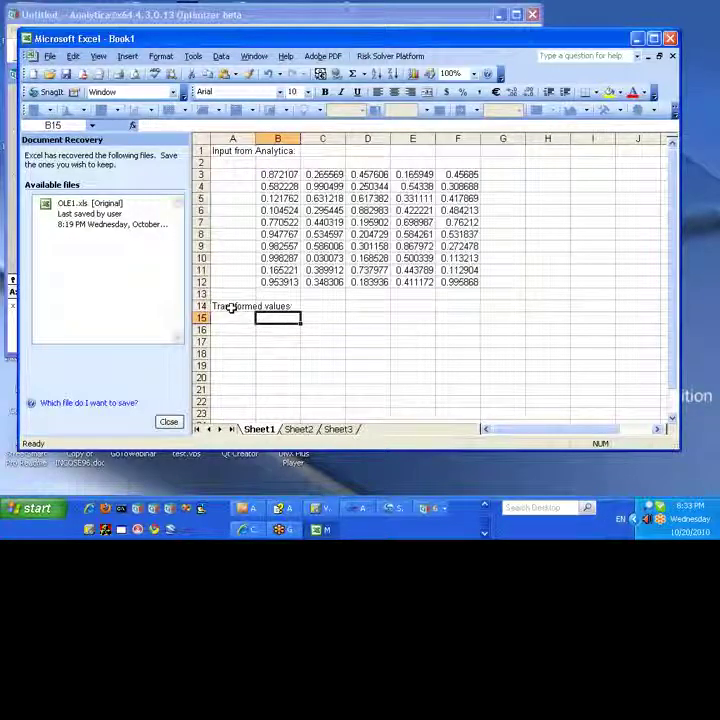
# Enter the formula =B3*77 in cell B15 to scale the first linked value
pyautogui.write('=')
pyautogui.press('Up')
pyautogui.press('Up')
pyautogui.press('Up')
pyautogui.press('Up')
pyautogui.press('Up')
pyautogui.press('Up')
pyautogui.press('Up')
pyautogui.press('Up')
pyautogui.press('Up')
pyautogui.press('Up')
pyautogui.press('Up')
pyautogui.press('Up')
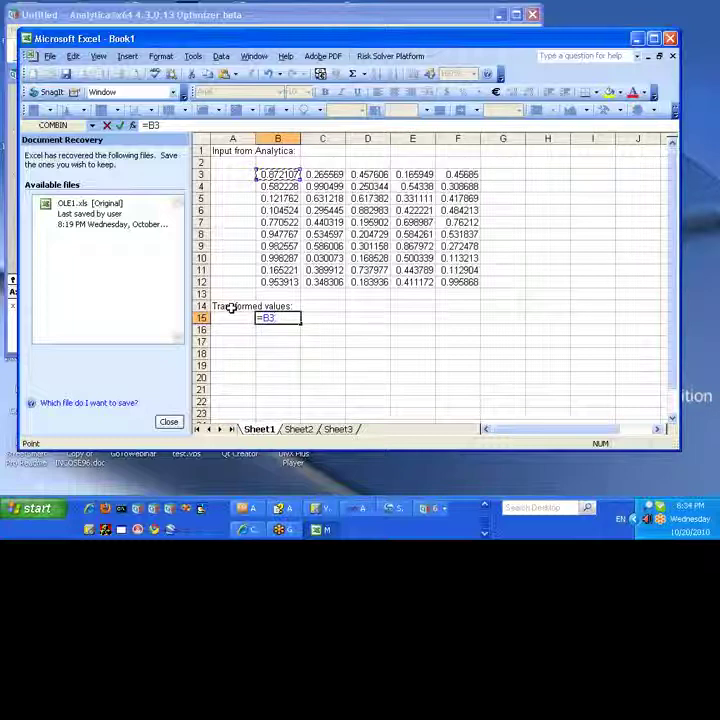
pyautogui.write('^77')
pyautogui.press('Return')
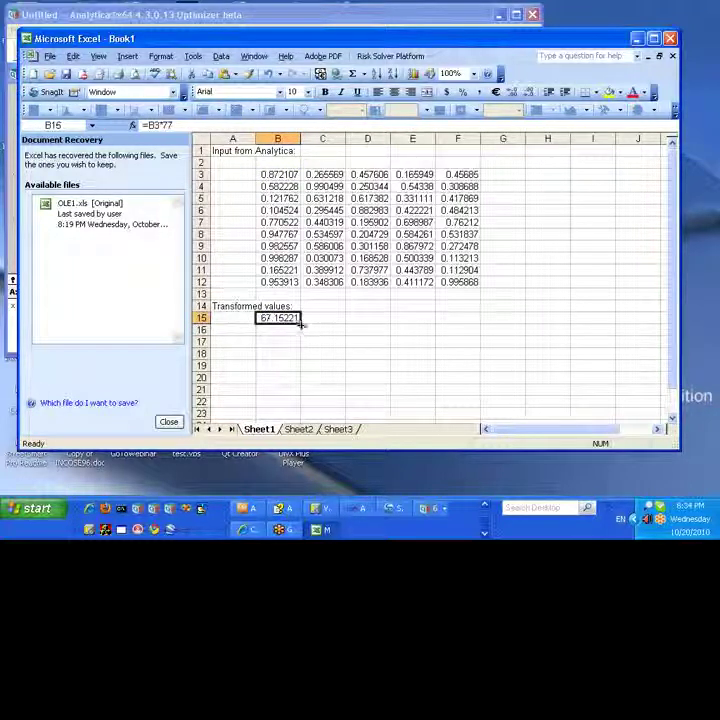
# Fill the B15 formula across B15:F24 to match the linked table's size, clearing any surplus filled rows beneath
pyautogui.moveTo(300, 322); pyautogui.dragTo(481, 383)
pyautogui.moveTo(284, 363); pyautogui.dragTo(476, 377)
pyautogui.press('Delete')
pyautogui.scroll(2, 476, 360)
pyautogui.scroll(-1, 516, 342)
pyautogui.click(284, 295)
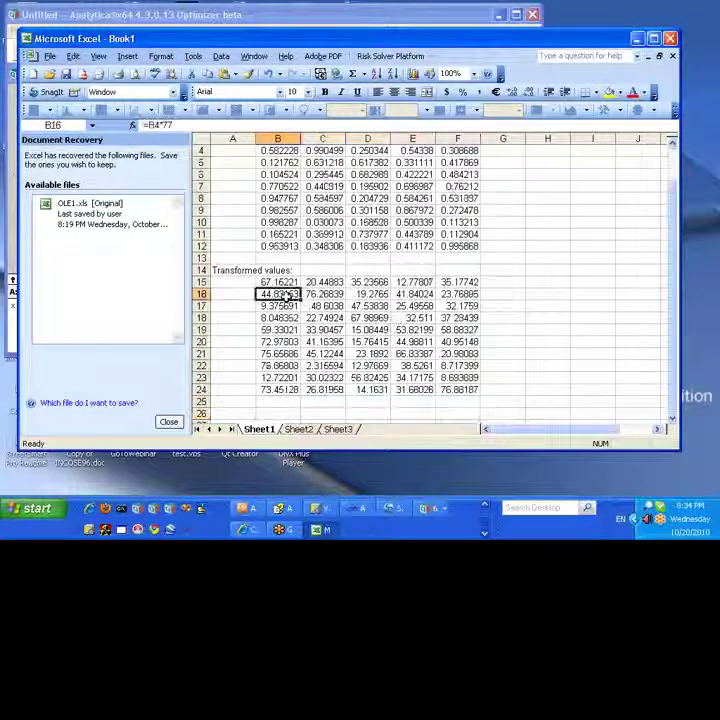
# Copy the transformed values in range B15:F24
pyautogui.moveTo(279, 284); pyautogui.dragTo(469, 399)
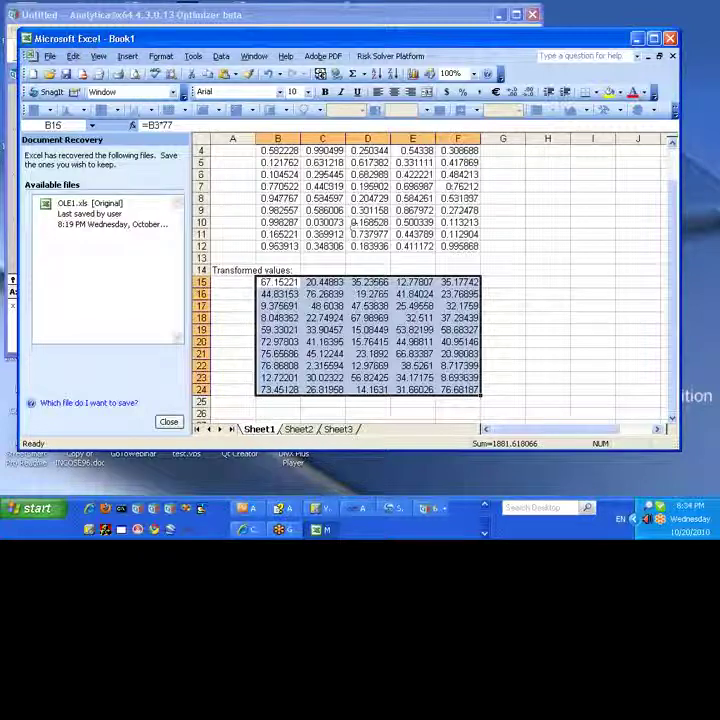
pyautogui.click(73, 56)
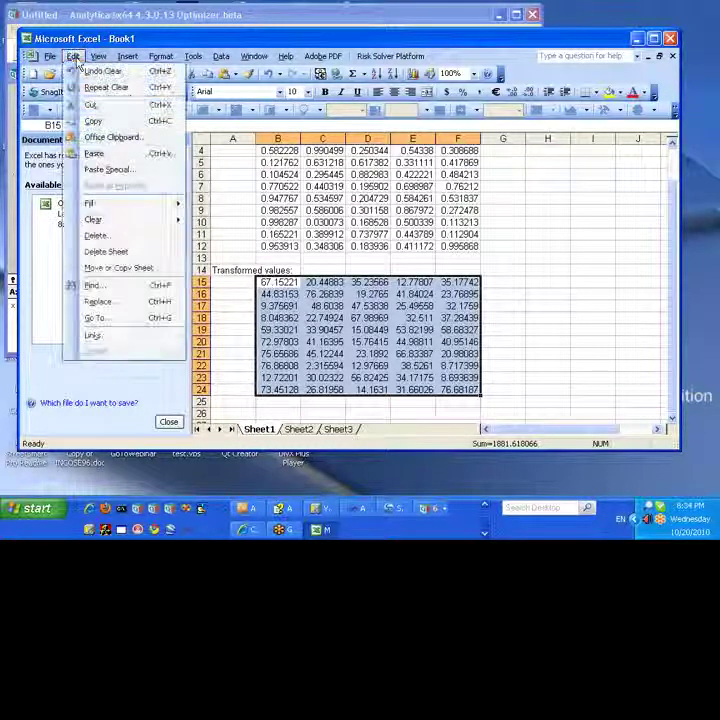
pyautogui.click(103, 123)
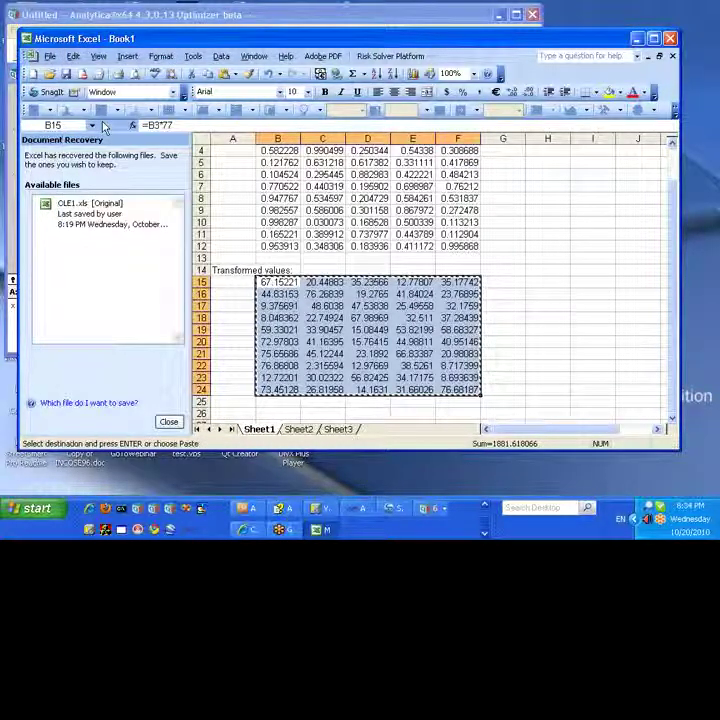
# Switch to Analytica and paste the copied Excel range as a link into the edit table of B, starting at its first cell
pyautogui.click(148, 15)
pyautogui.click(341, 112)
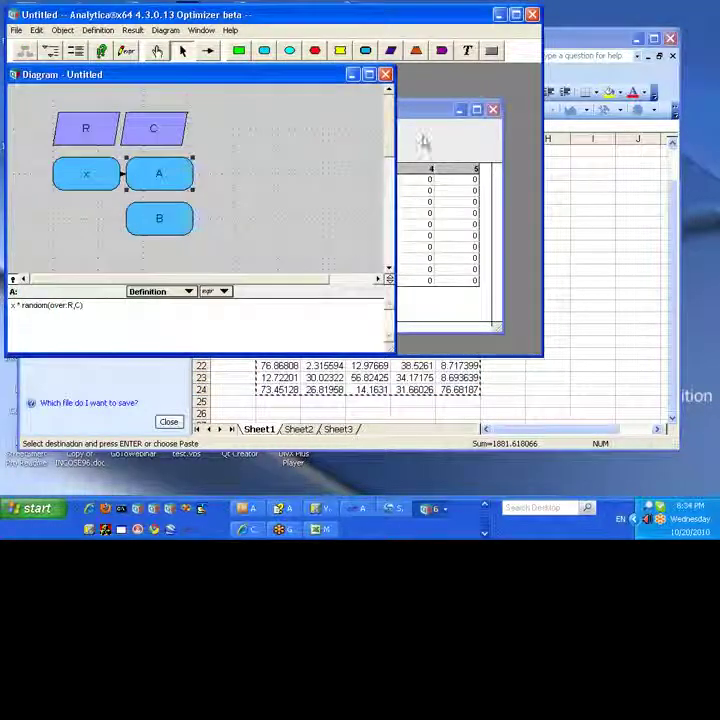
pyautogui.click(424, 143)
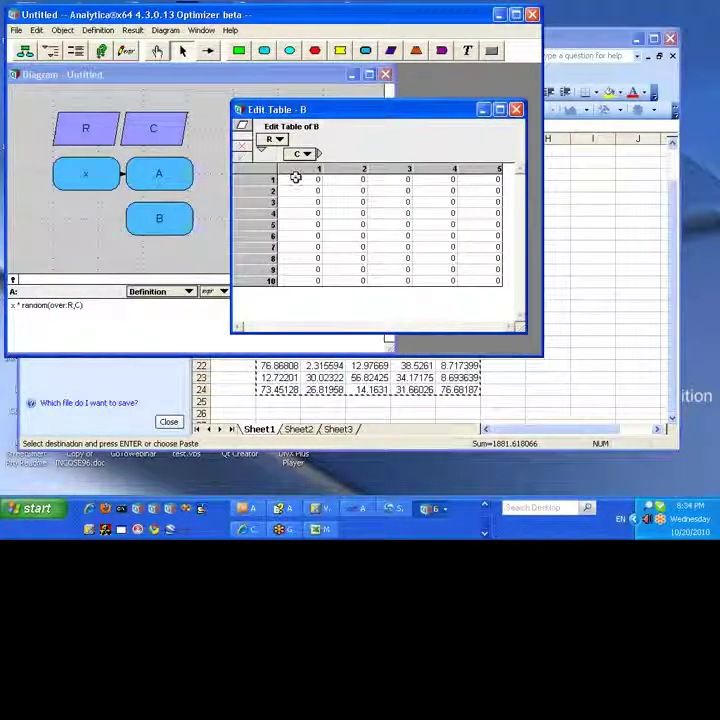
pyautogui.click(296, 178)
pyautogui.click(36, 30)
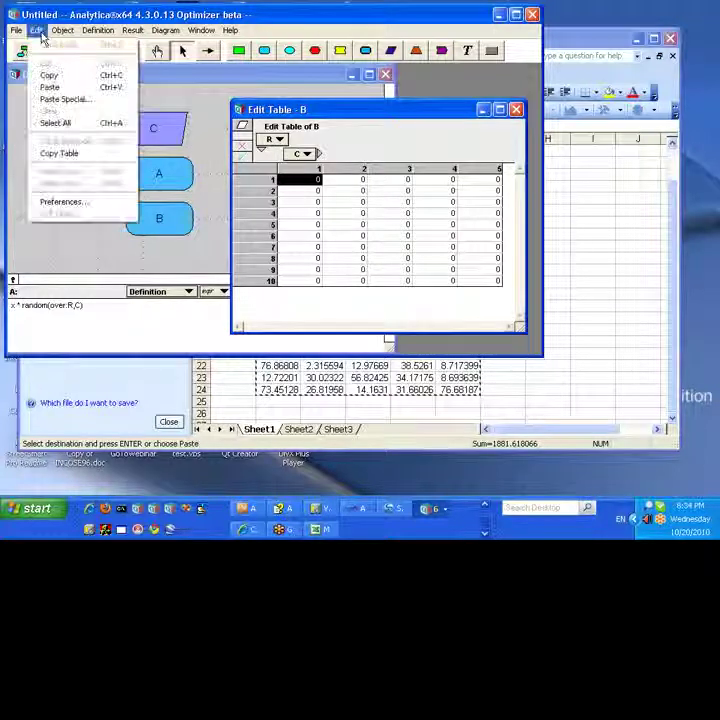
pyautogui.click(66, 104)
pyautogui.click(71, 156)
pyautogui.click(288, 90)
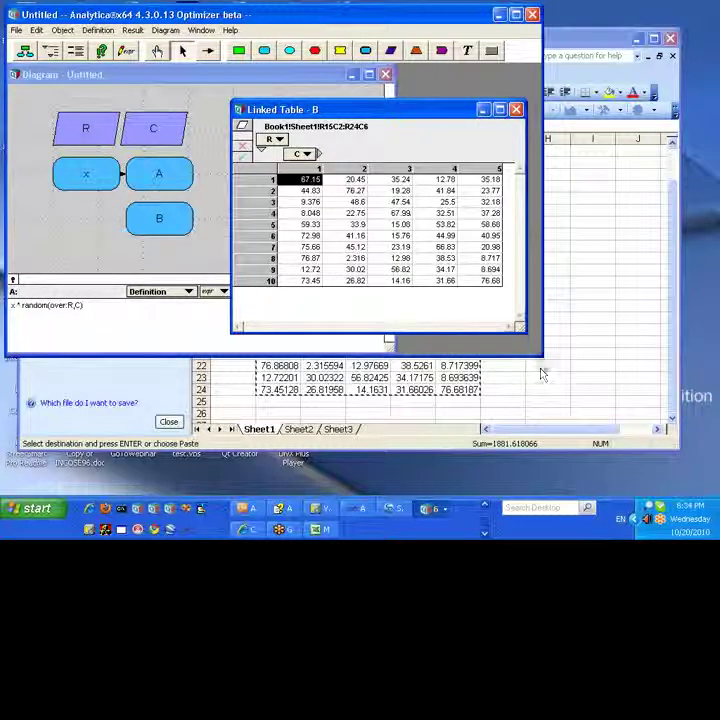
# Widen the Analytica window and place the linked table of B beside the diagram, clear of the nodes
pyautogui.moveTo(537, 353); pyautogui.dragTo(716, 355)
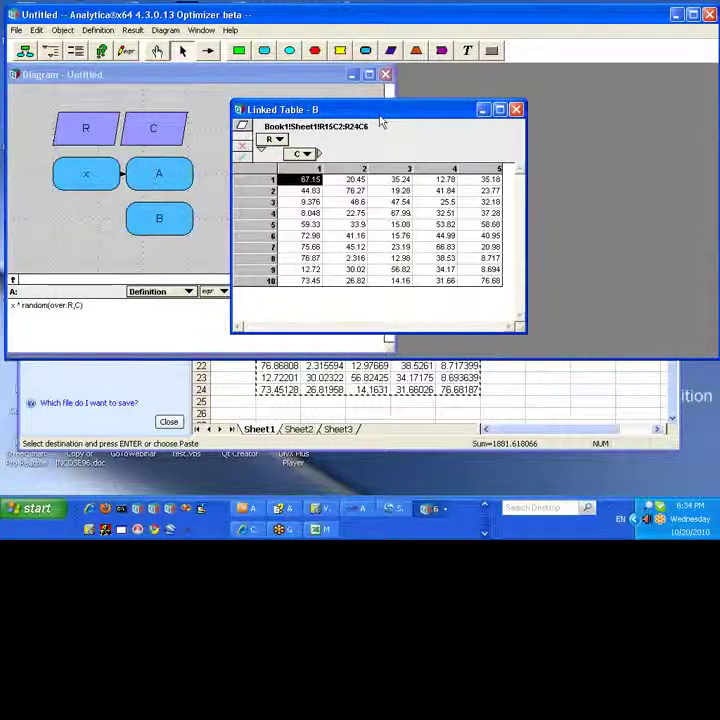
pyautogui.moveTo(382, 110); pyautogui.dragTo(554, 109)
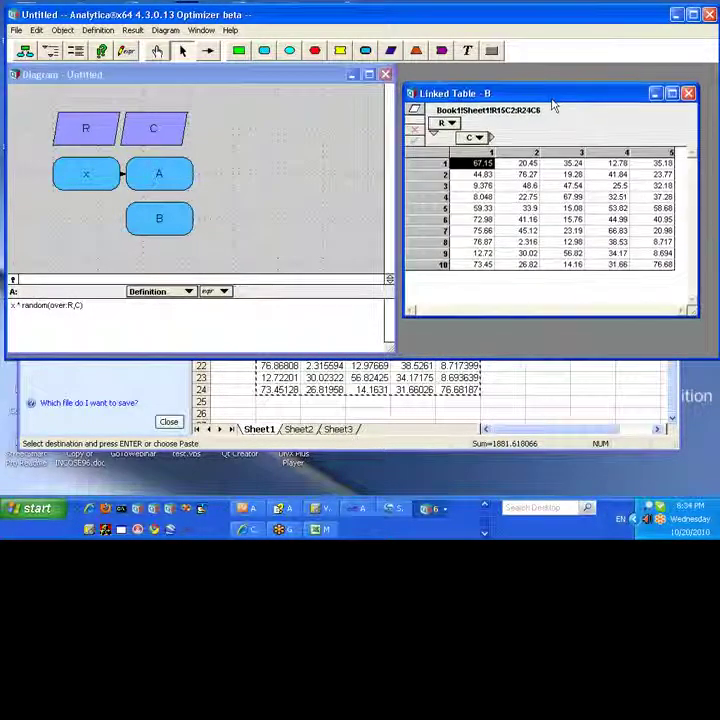
# Test the two-way link by changing the definition of x to 2 and restoring it to 1
pyautogui.click(86, 174)
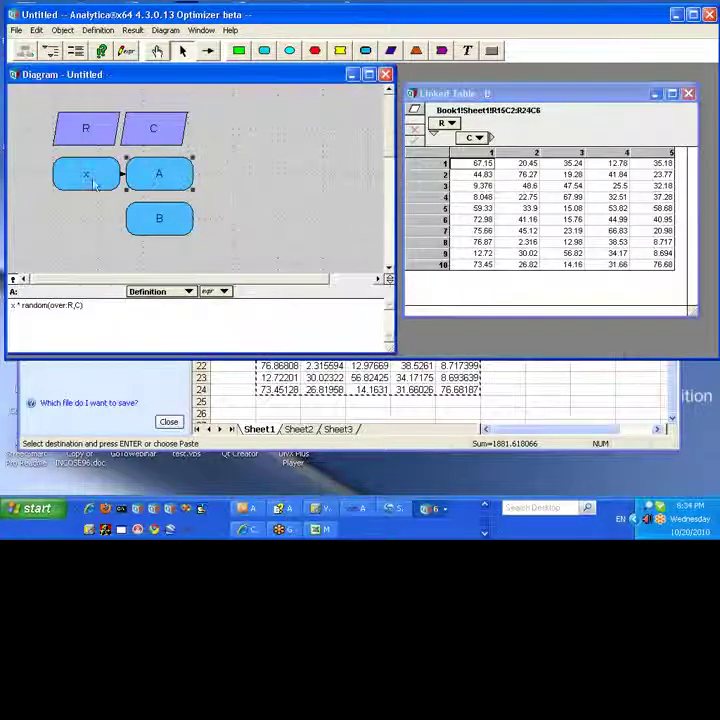
pyautogui.click(29, 311)
pyautogui.write('1')
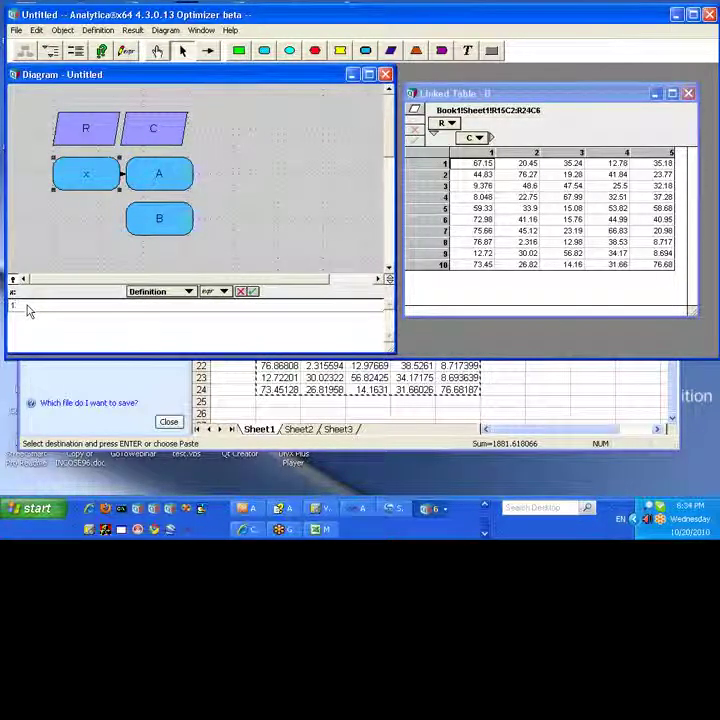
pyautogui.press('BackSpace')
pyautogui.write('2')
pyautogui.press('Return')
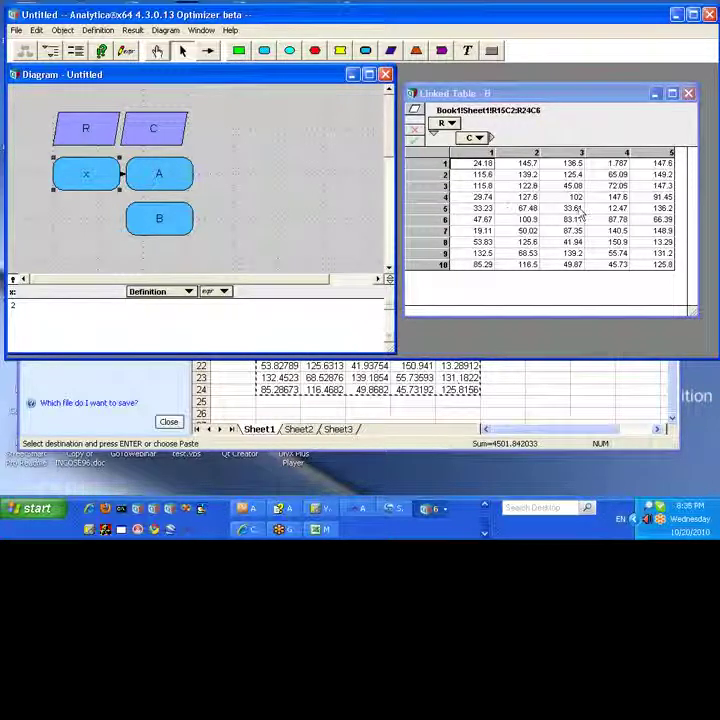
pyautogui.click(48, 312)
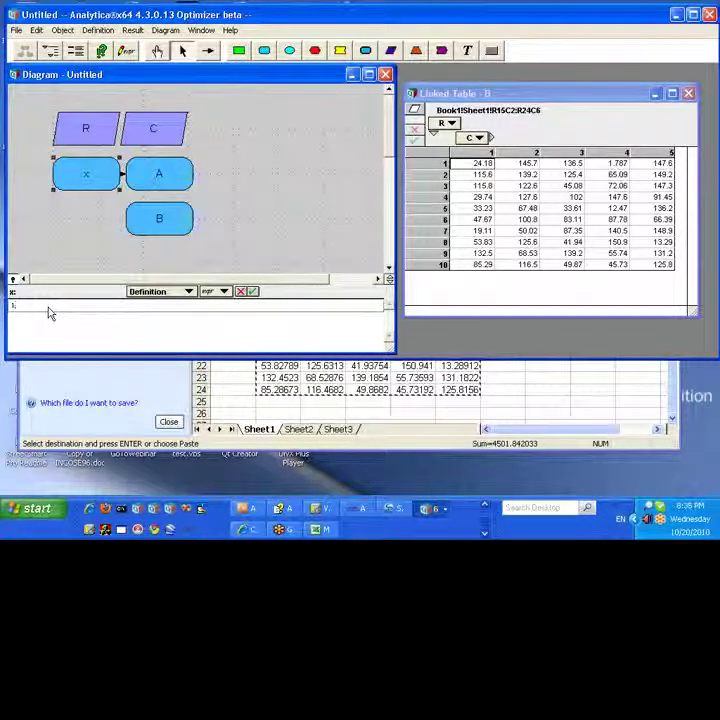
pyautogui.press('Return')
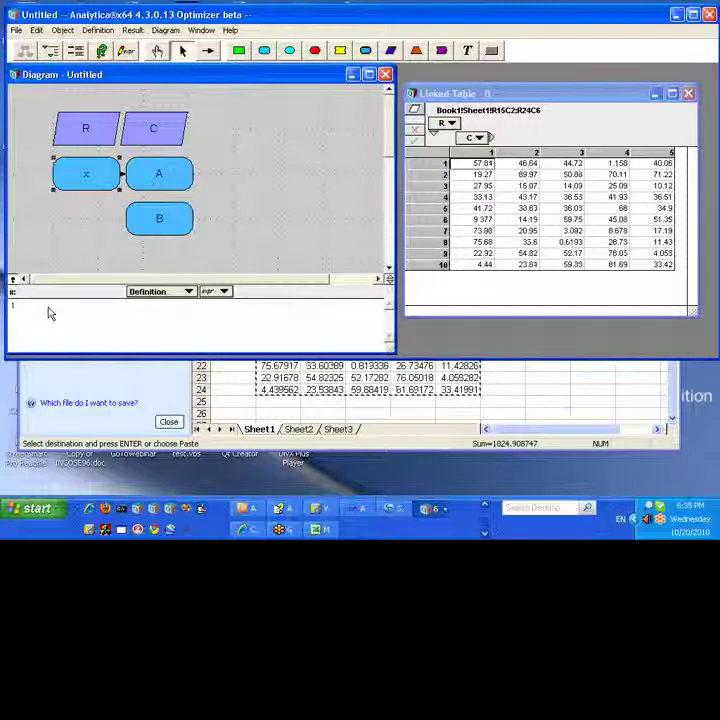
# Save the Analytica model as c:\temp\OLEDEMO1.ana
pyautogui.click(18, 31)
pyautogui.click(55, 122)
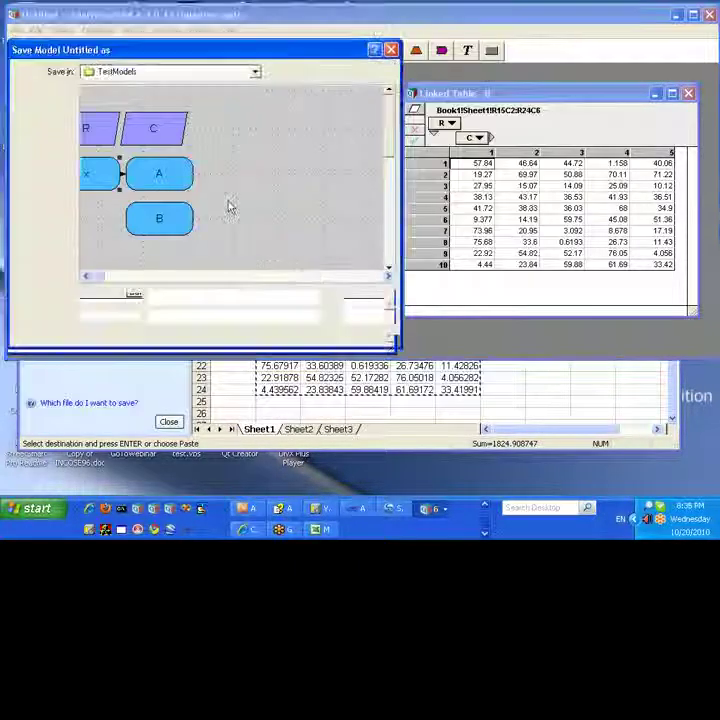
pyautogui.write('c:\\')
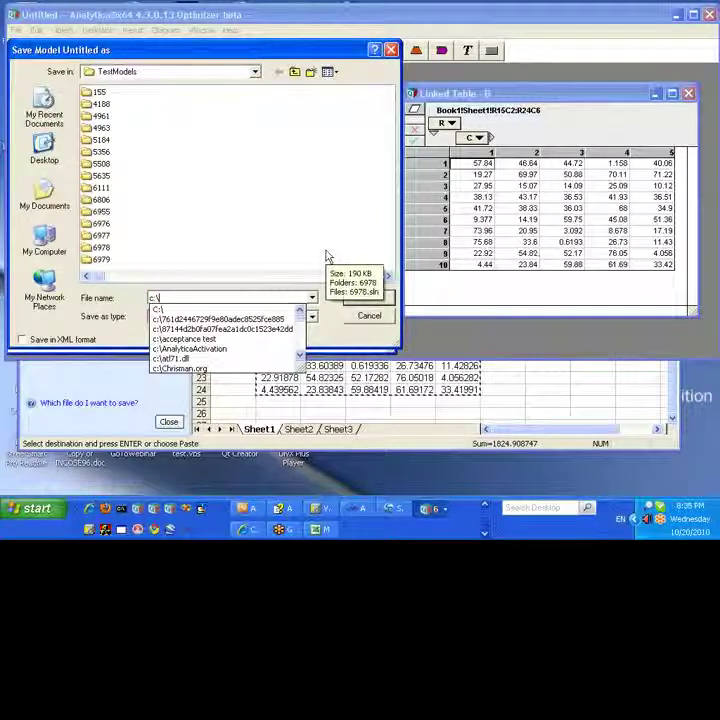
pyautogui.write('temp\\')
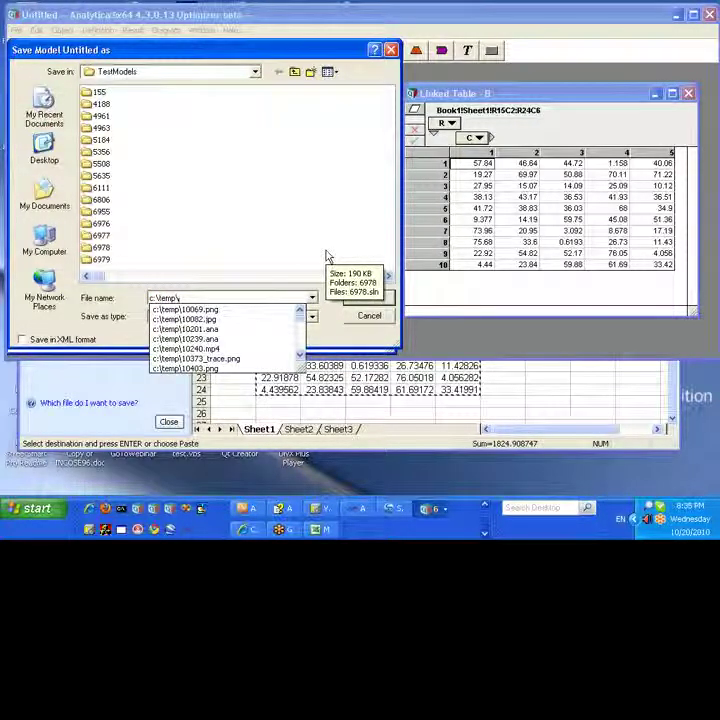
pyautogui.write('OLEDEMO')
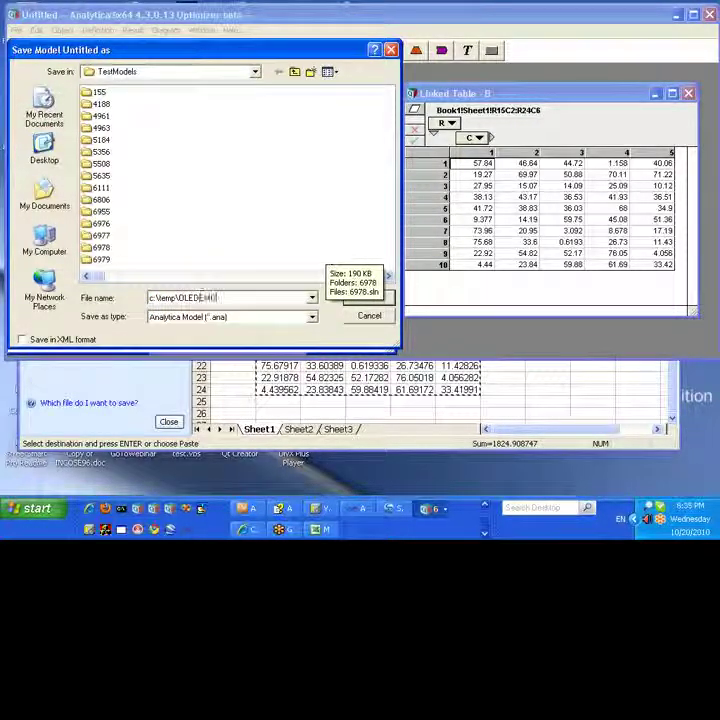
pyautogui.write('1.ana')
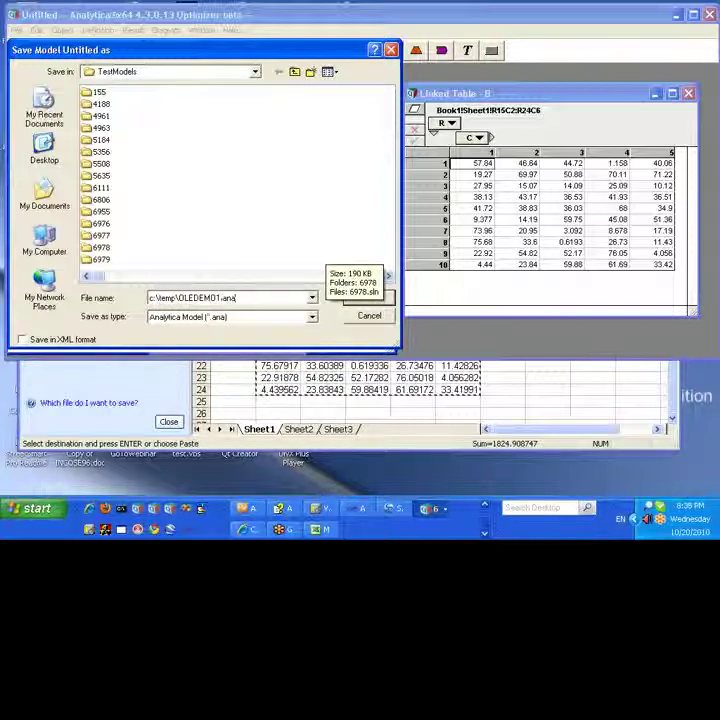
pyautogui.press('Return')
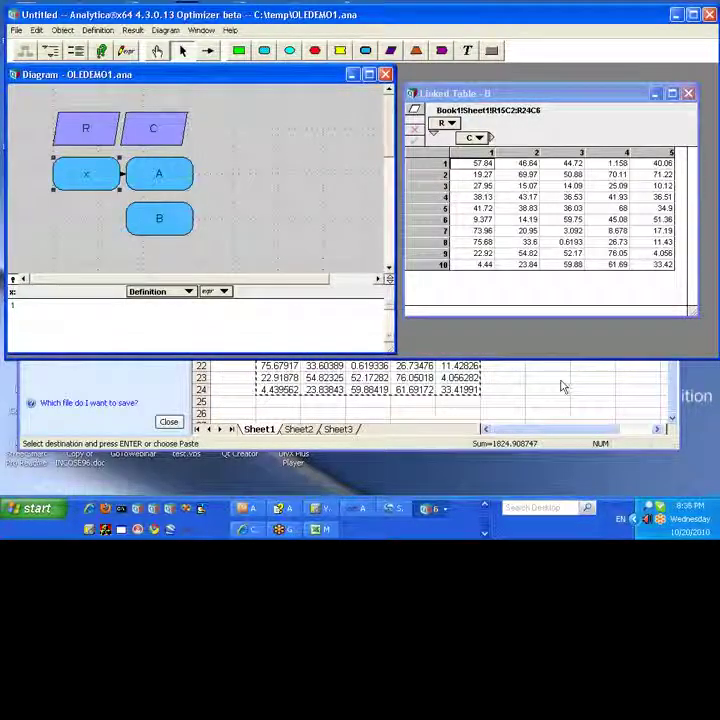
# Switch to Excel and save the workbook as c:\temp\OLEDEMO1.xls
pyautogui.click(563, 387)
pyautogui.click(49, 56)
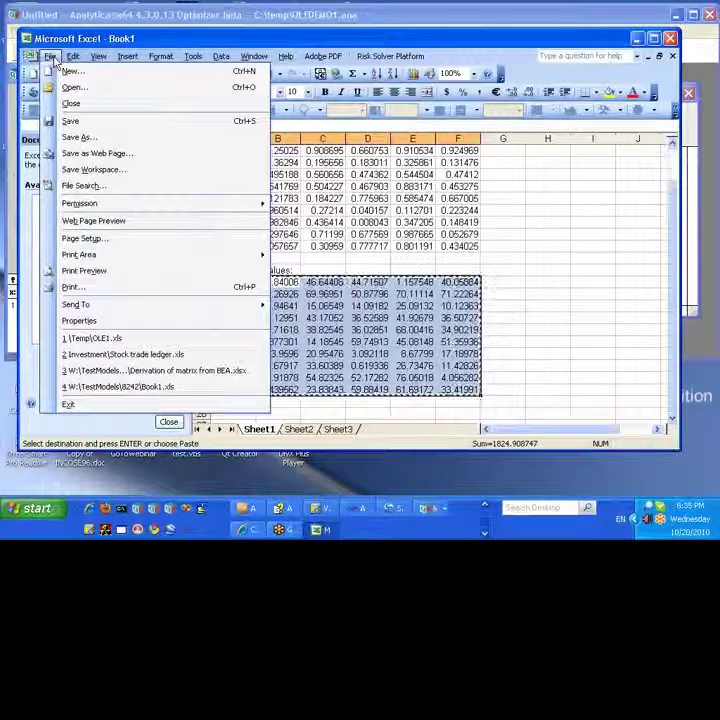
pyautogui.click(82, 124)
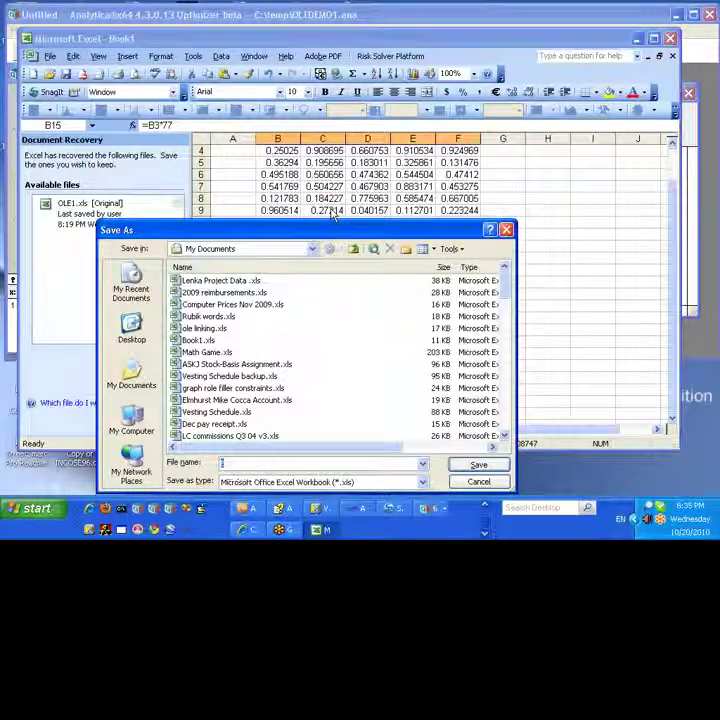
pyautogui.write('c:\\temp\\OLEDE')
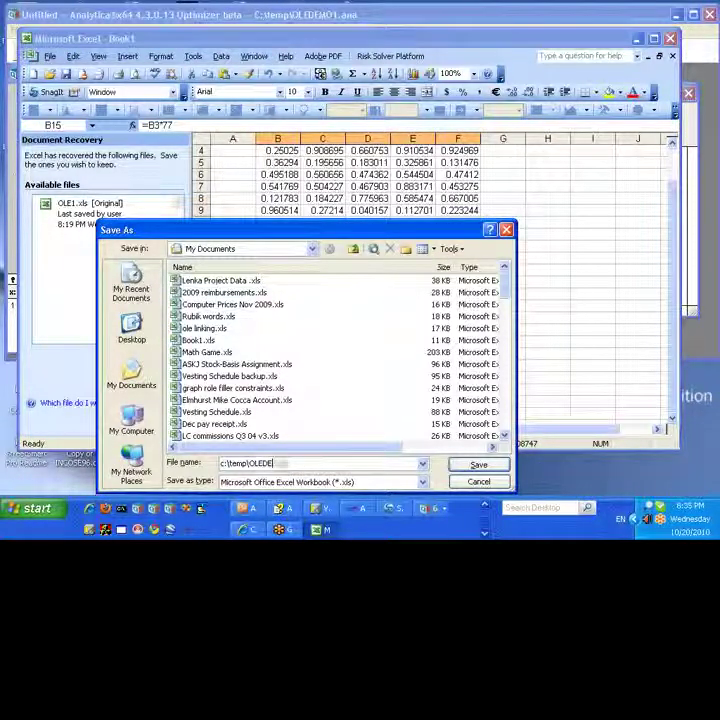
pyautogui.write('MO1.xls')
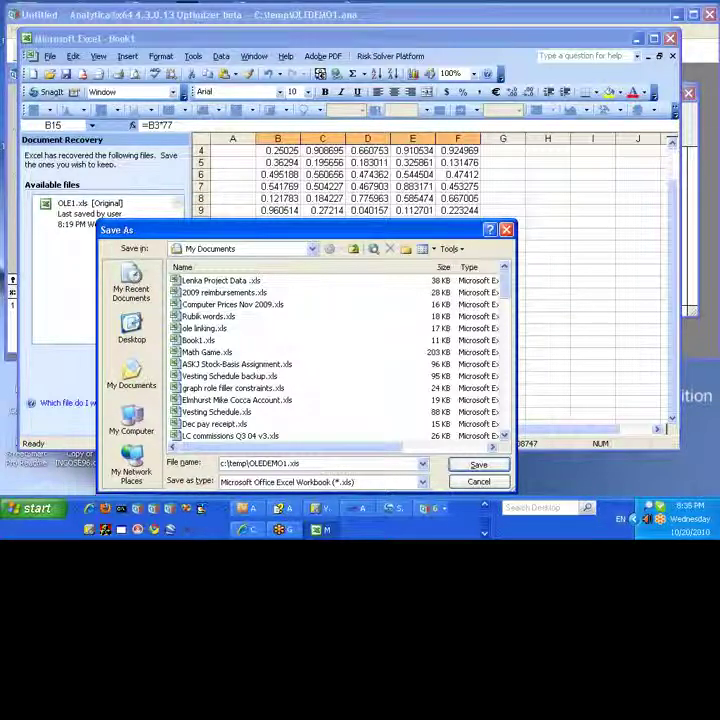
pyautogui.press('Return')
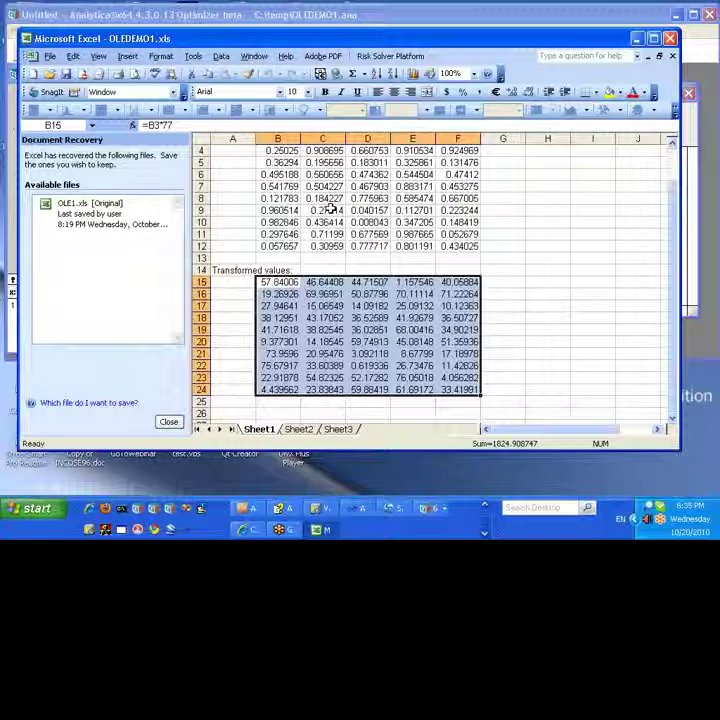
# Quit Analytica, saving the changes to the model, and close Excel as well
pyautogui.click(325, 13)
pyautogui.click(708, 14)
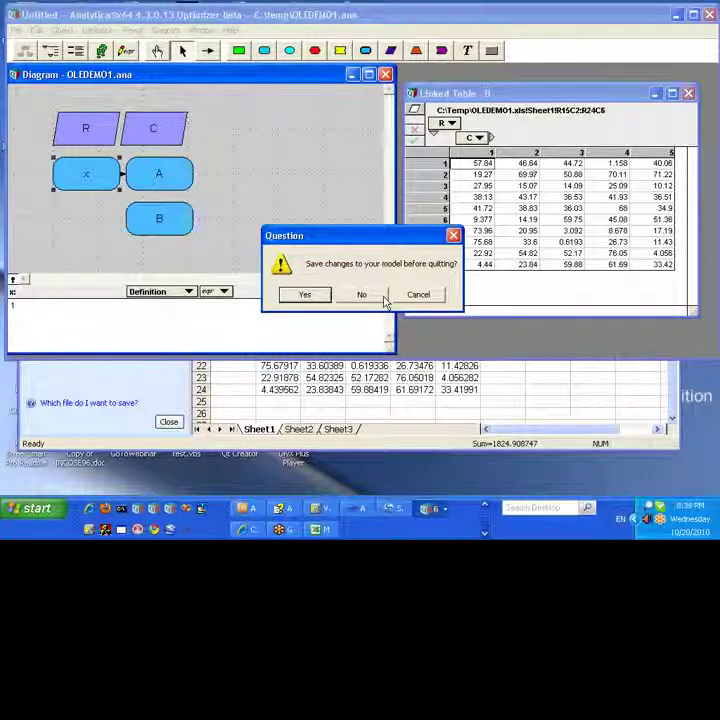
pyautogui.click(314, 297)
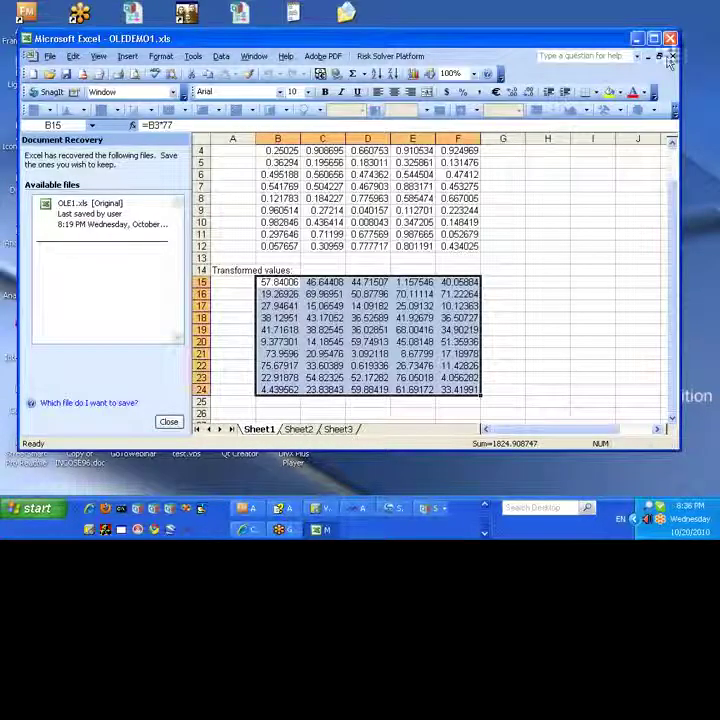
pyautogui.click(670, 38)
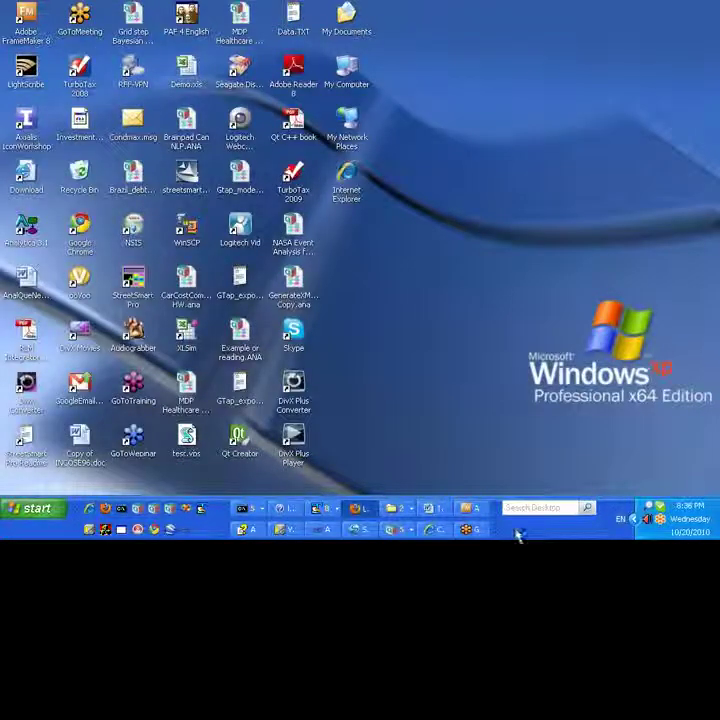
# Examine the Task Manager process list, sorted by image name, for a running Excel process and close Task Manager
pyautogui.rightClick(518, 536)
pyautogui.click(550, 461)
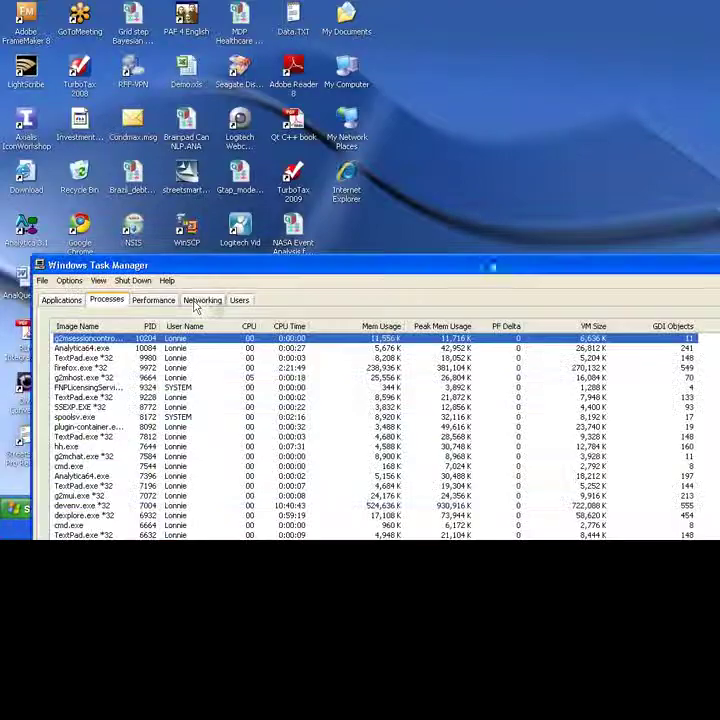
pyautogui.moveTo(206, 262); pyautogui.dragTo(179, 15)
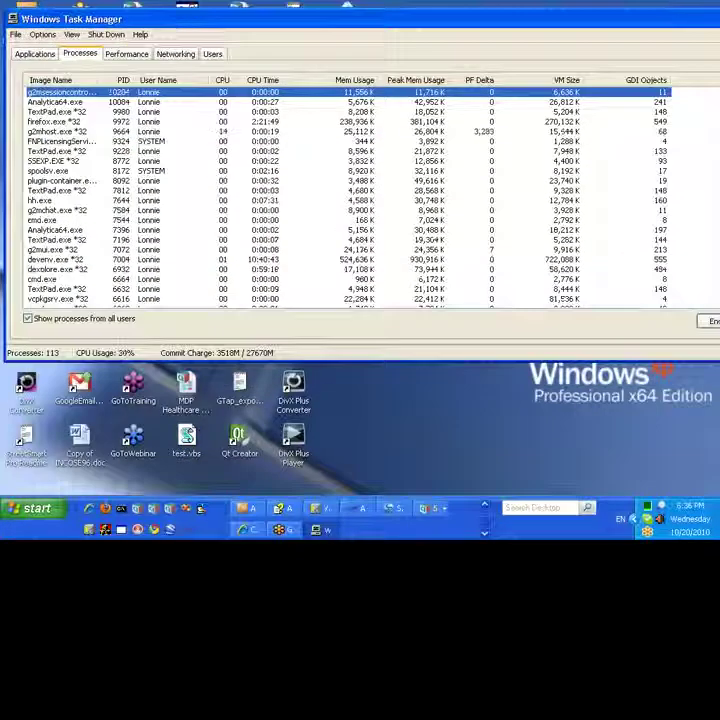
pyautogui.click(48, 79)
pyautogui.scroll(-3, 71, 229)
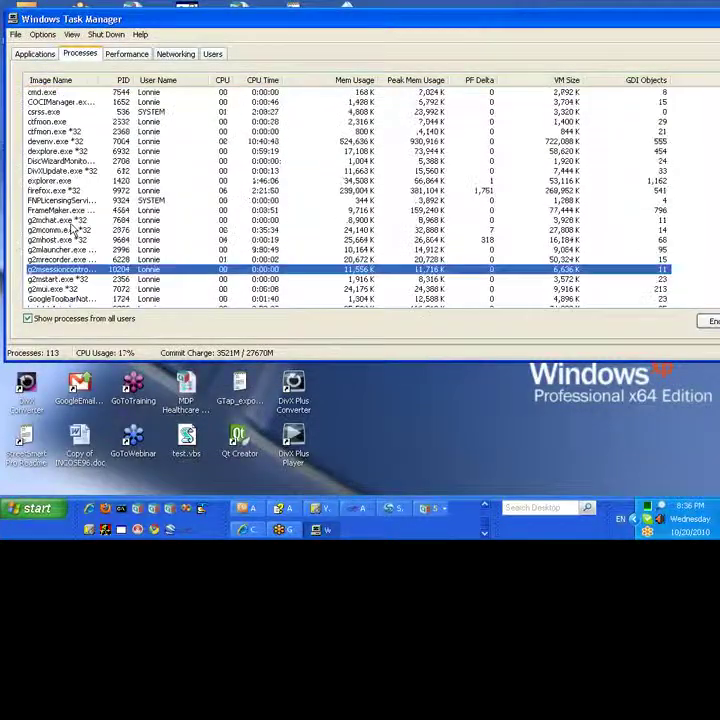
pyautogui.scroll(-3, 72, 229)
pyautogui.scroll(6, 68, 240)
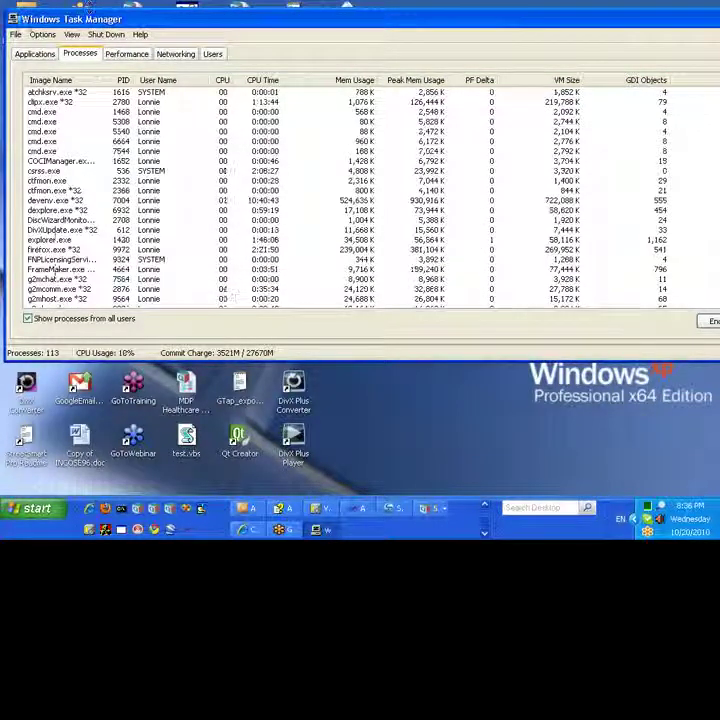
pyautogui.doubleClick(14, 20)
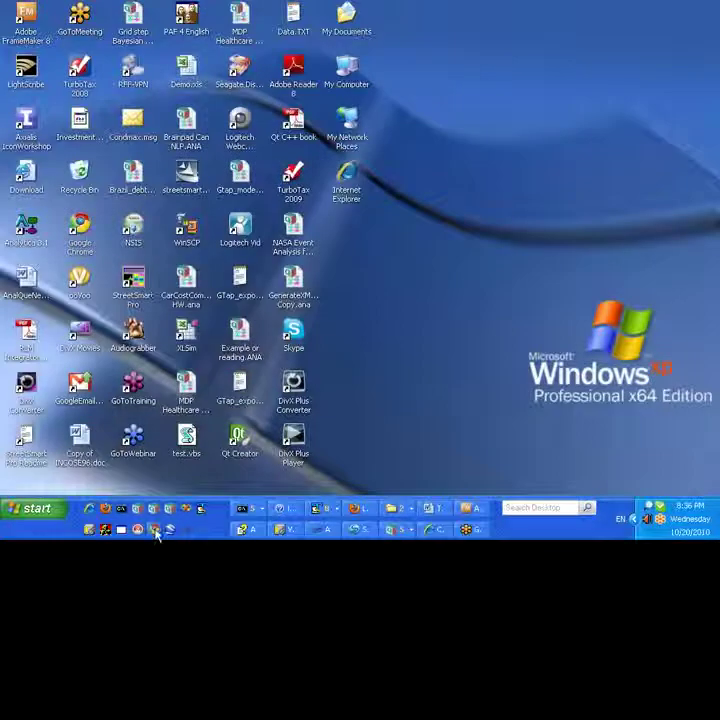
# Switch to Analytica, reopen the recent model OLEDEMO1.ana, and accept updating the linked information from the Excel workbook
pyautogui.click(138, 511)
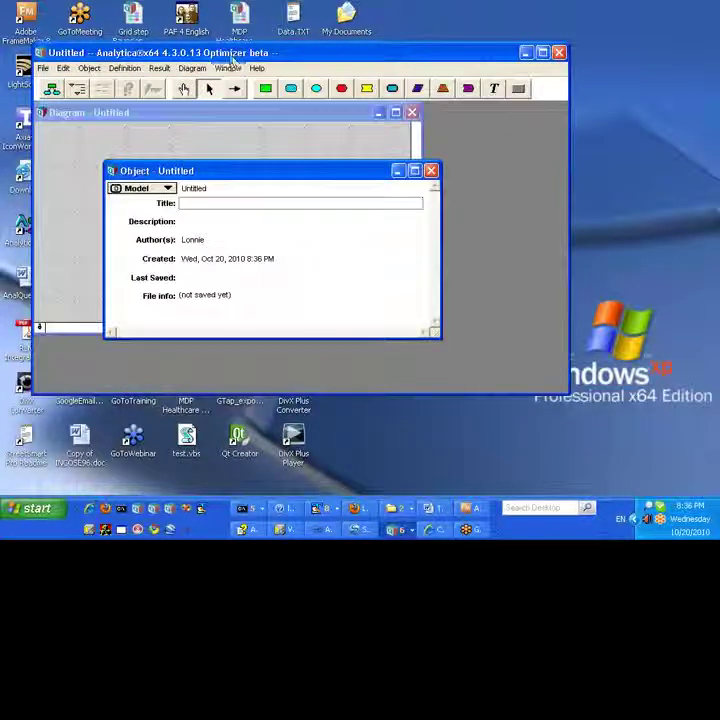
pyautogui.click(35, 35)
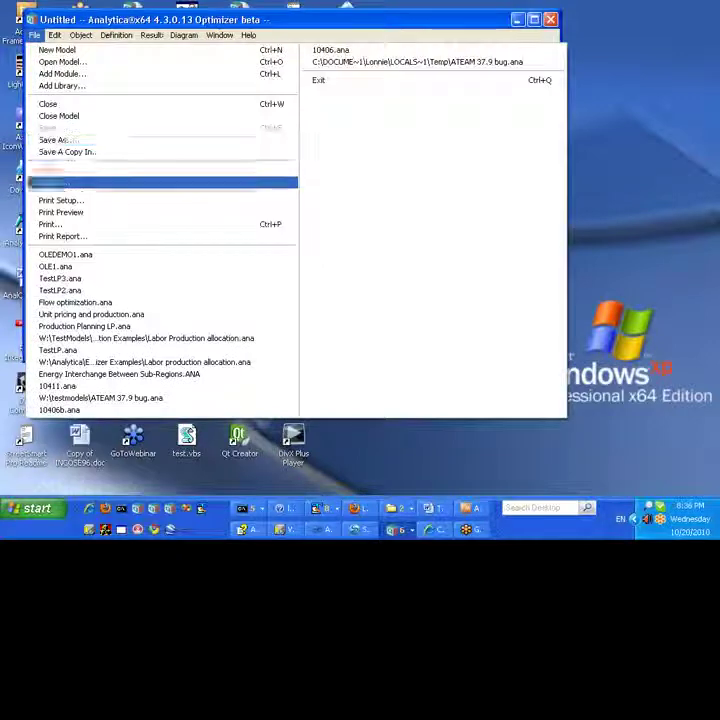
pyautogui.click(72, 252)
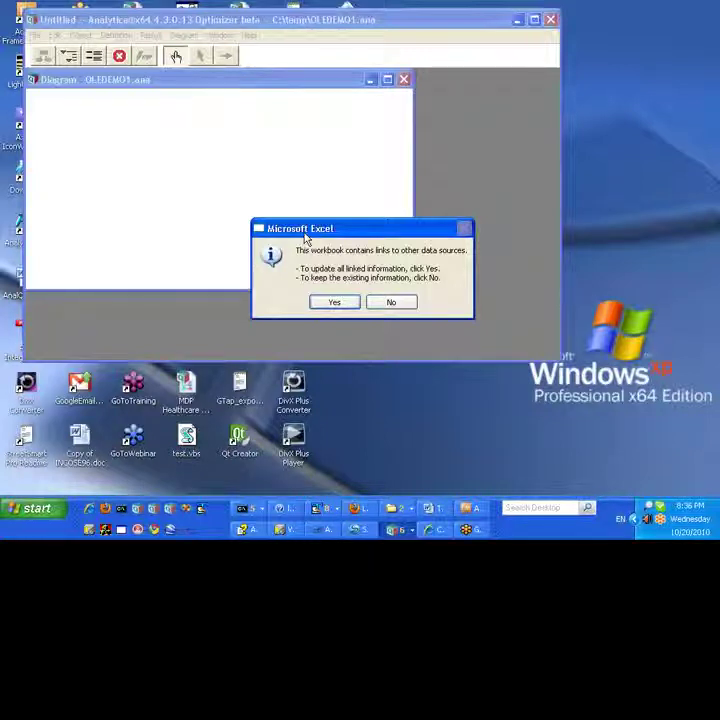
pyautogui.click(341, 302)
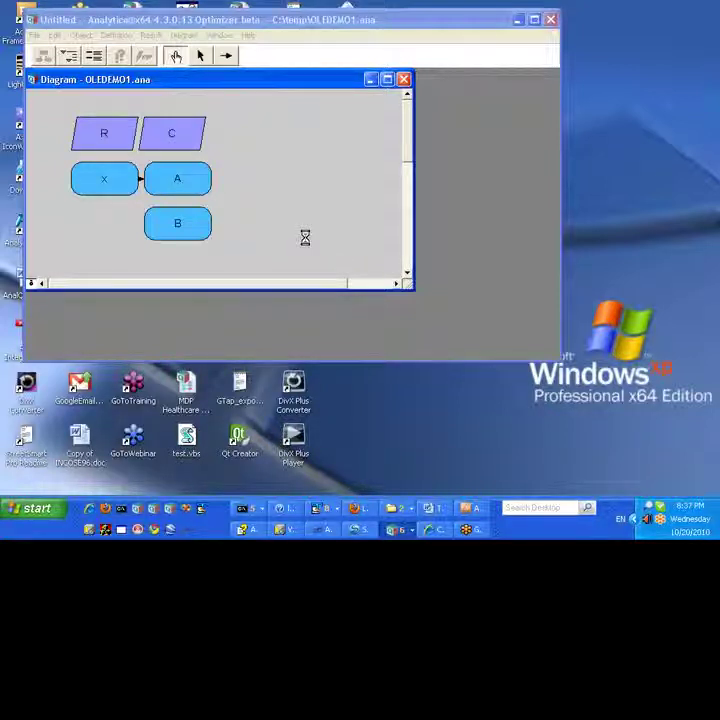
# Open the linked table of variable B and enlarge the Analytica window so the whole table fits beside the diagram
pyautogui.moveTo(326, 22); pyautogui.dragTo(356, 22)
pyautogui.click(199, 225)
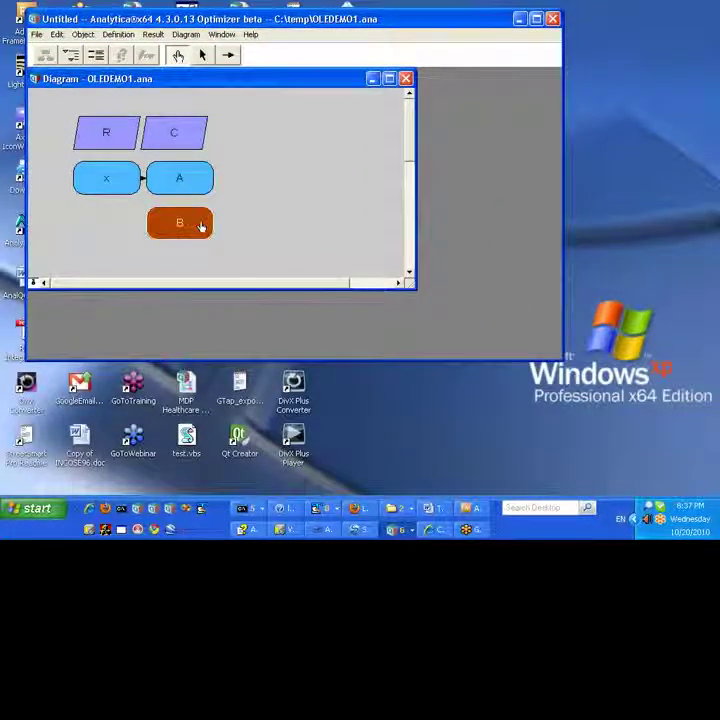
pyautogui.click(146, 55)
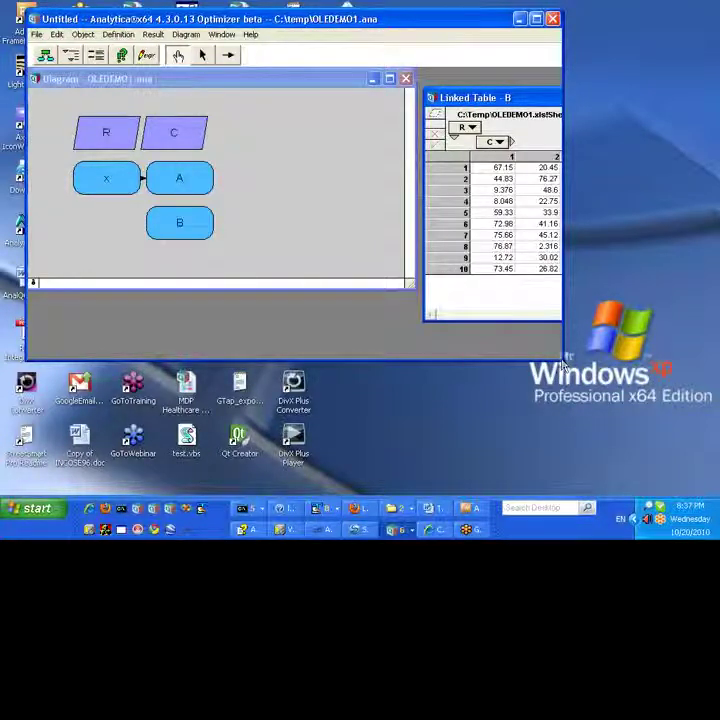
pyautogui.moveTo(563, 362); pyautogui.dragTo(718, 442)
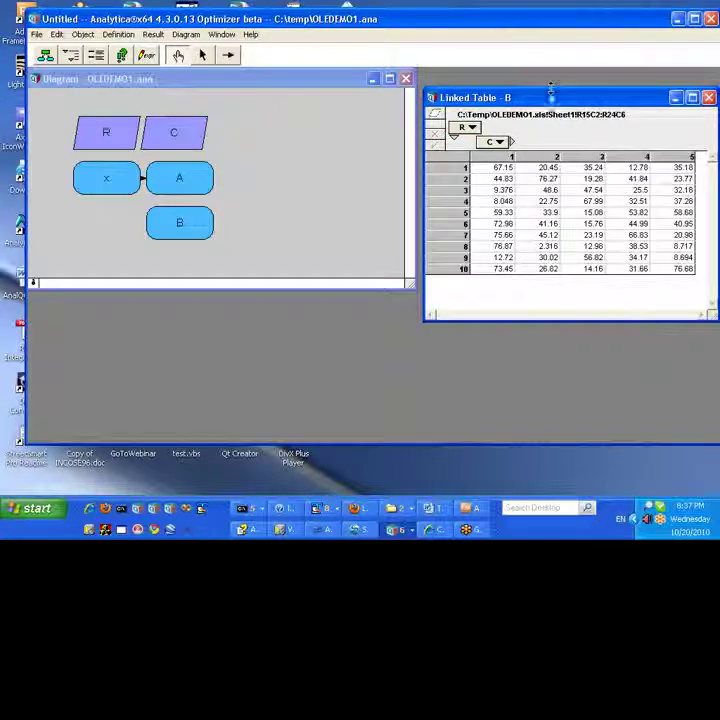
pyautogui.moveTo(550, 93); pyautogui.dragTo(520, 97)
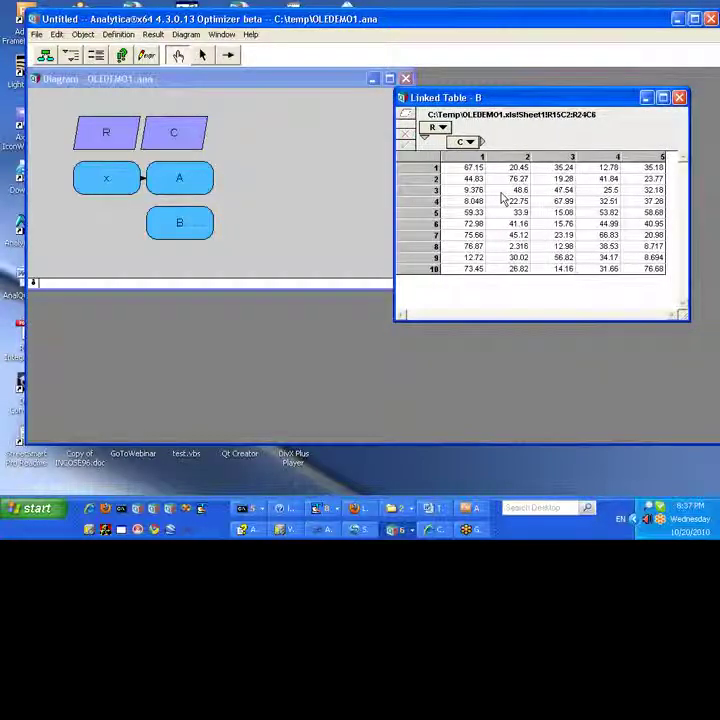
# Set the definition of variable x to 2
pyautogui.click(198, 175)
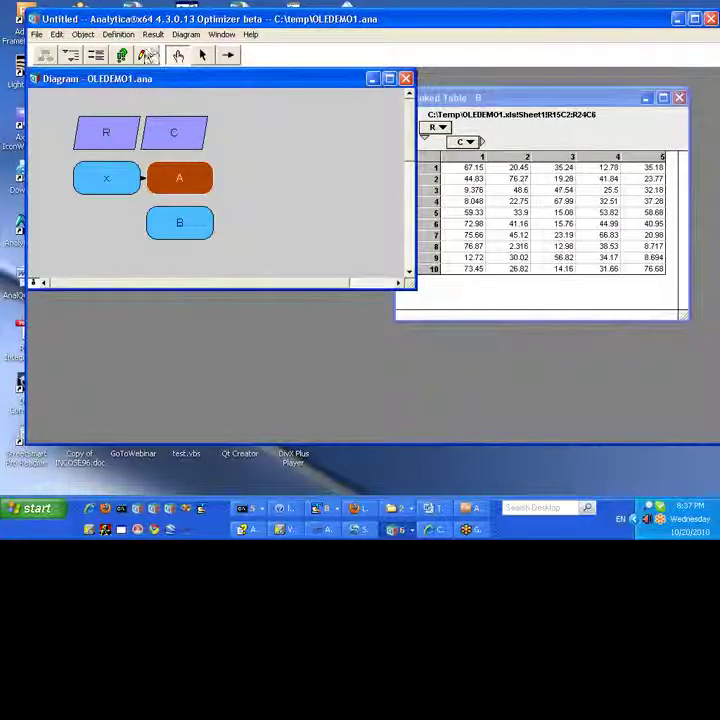
pyautogui.click(114, 176)
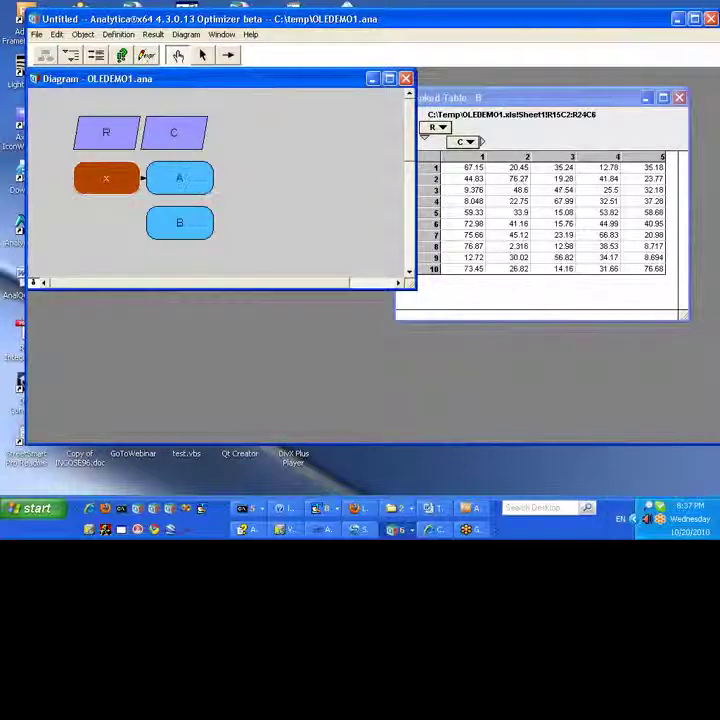
pyautogui.click(147, 56)
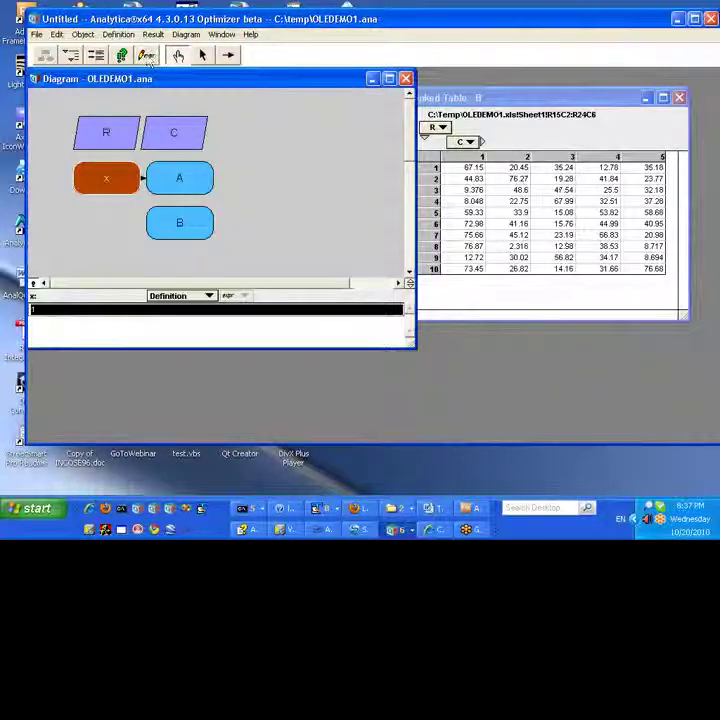
pyautogui.click(80, 315)
pyautogui.press('Return')
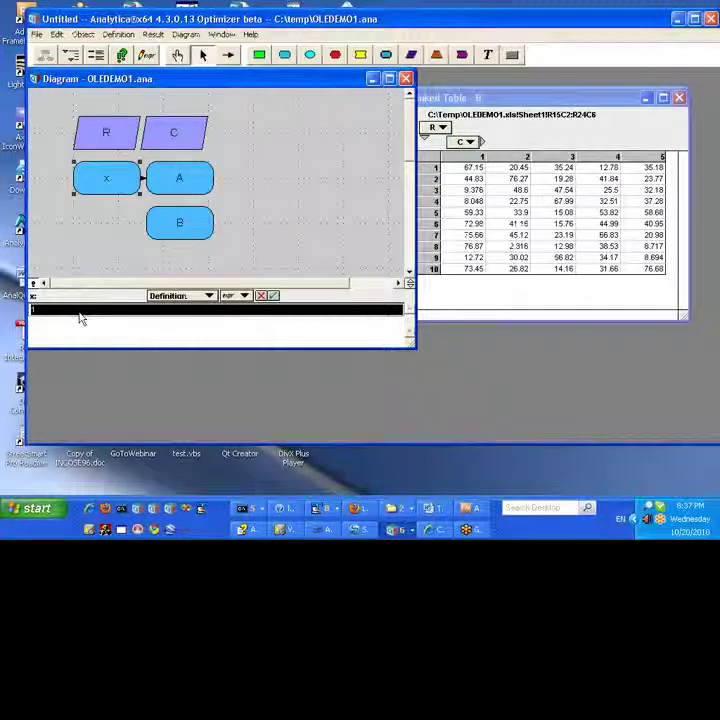
pyautogui.write('2')
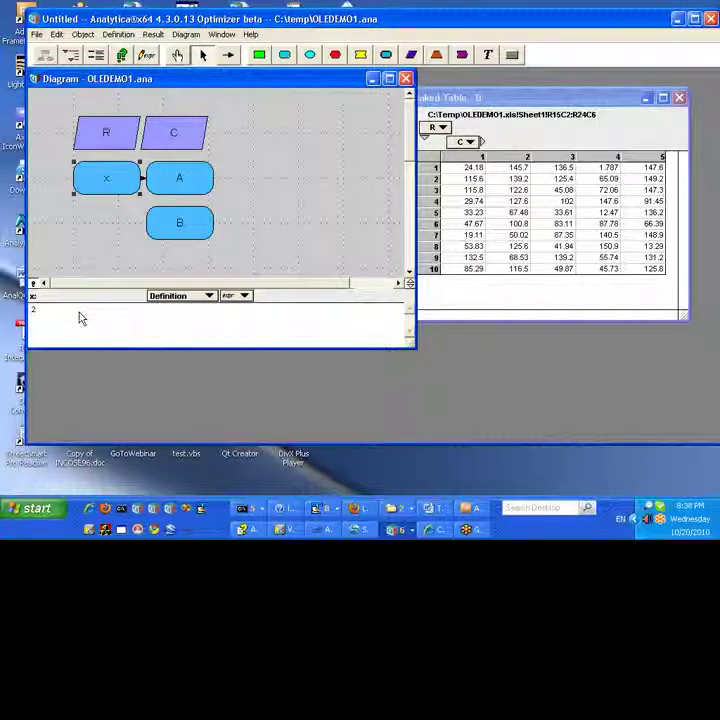
# Change the definition of variable x to 2.4
pyautogui.click(82, 318)
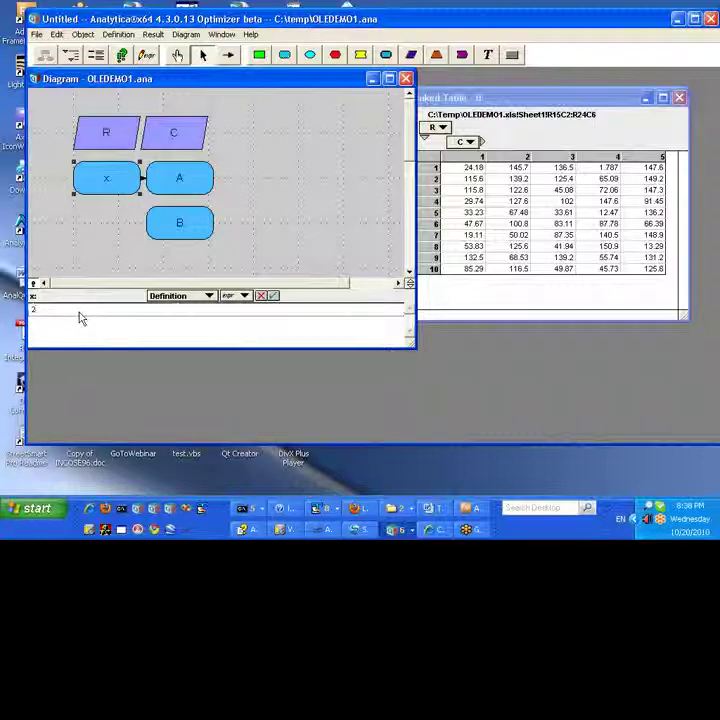
pyautogui.write('.4')
pyautogui.press('Return')
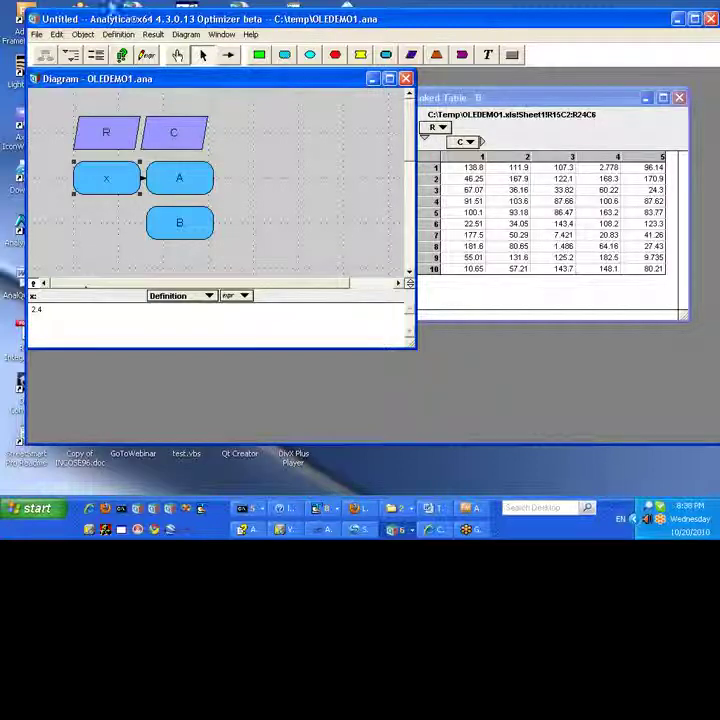
# Review the model's OLE links with their source and update mode, and leave them unchanged
pyautogui.click(56, 34)
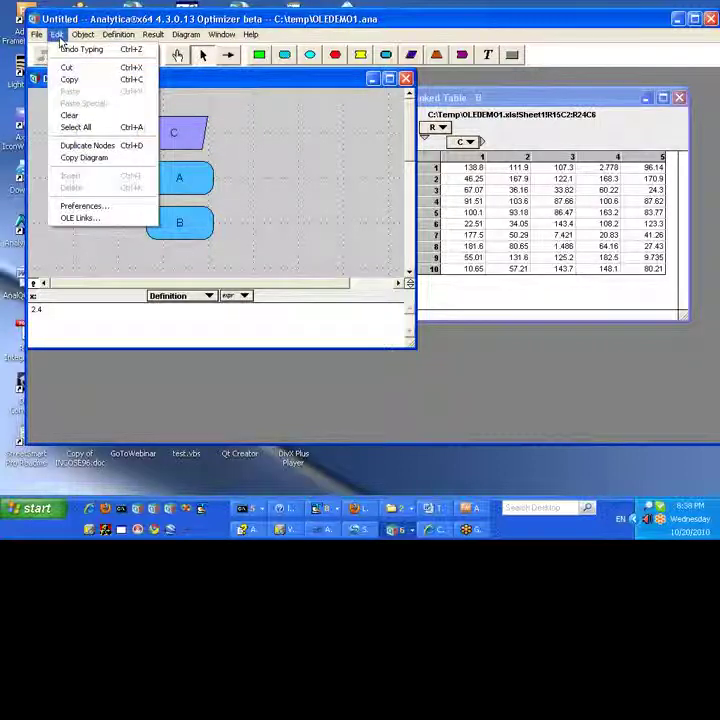
pyautogui.click(73, 224)
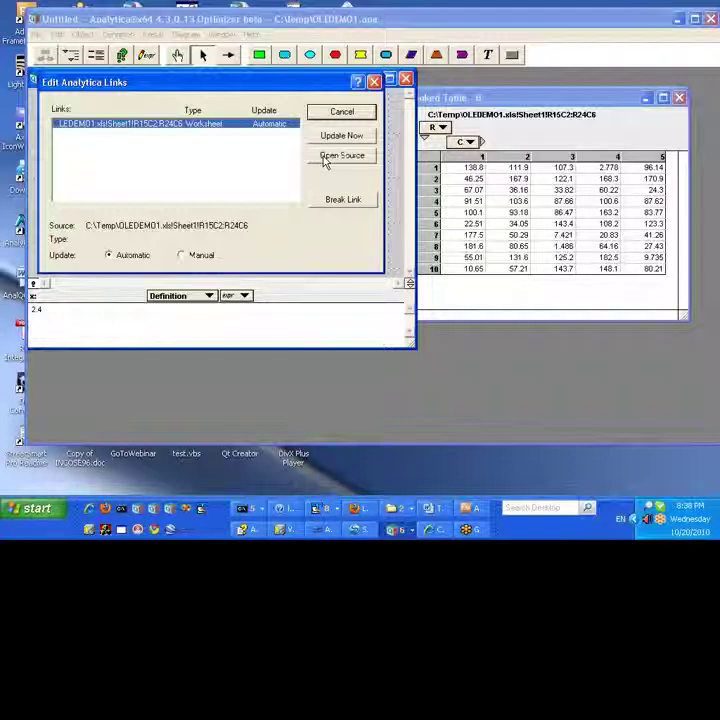
pyautogui.click(355, 117)
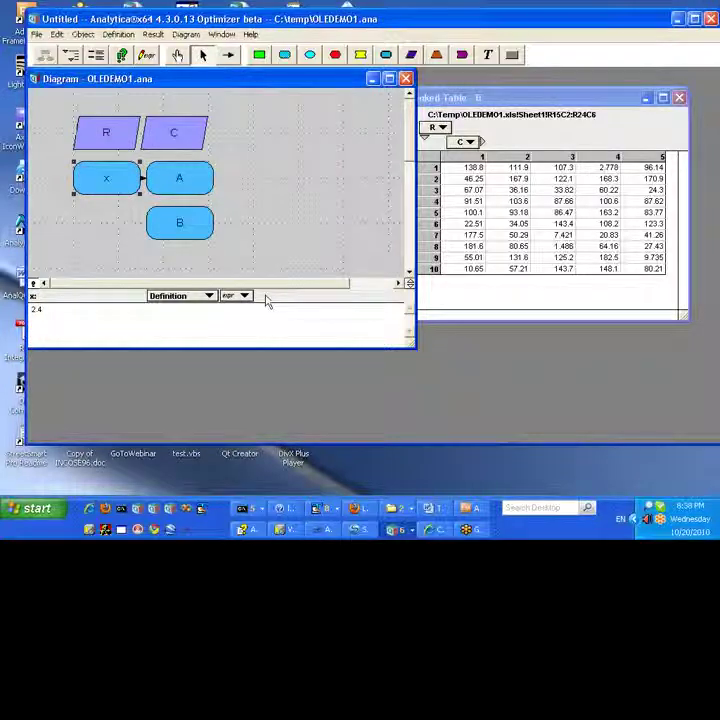
# Switch to Excel, view OLEDEMO1.xls as read-only with its links updated, and close it without saving changes
pyautogui.click(40, 510)
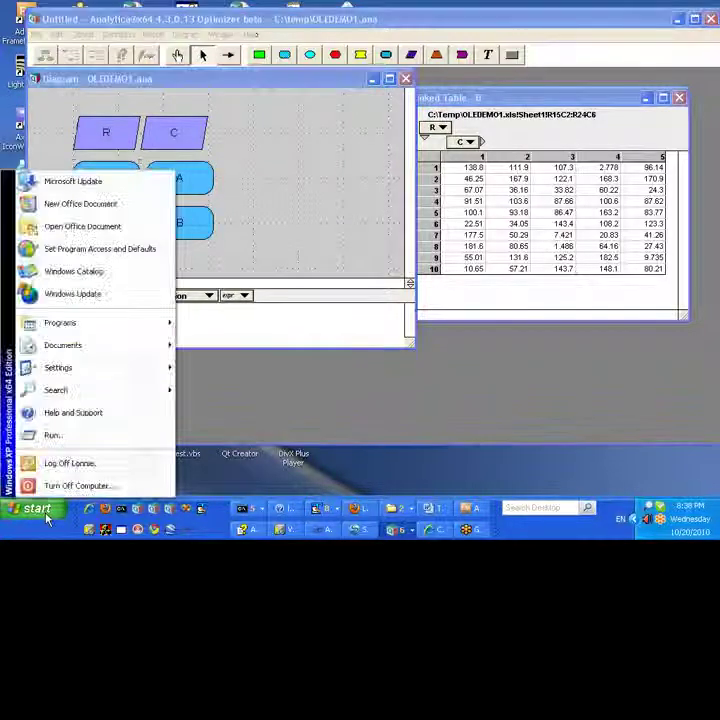
pyautogui.moveTo(95, 321)
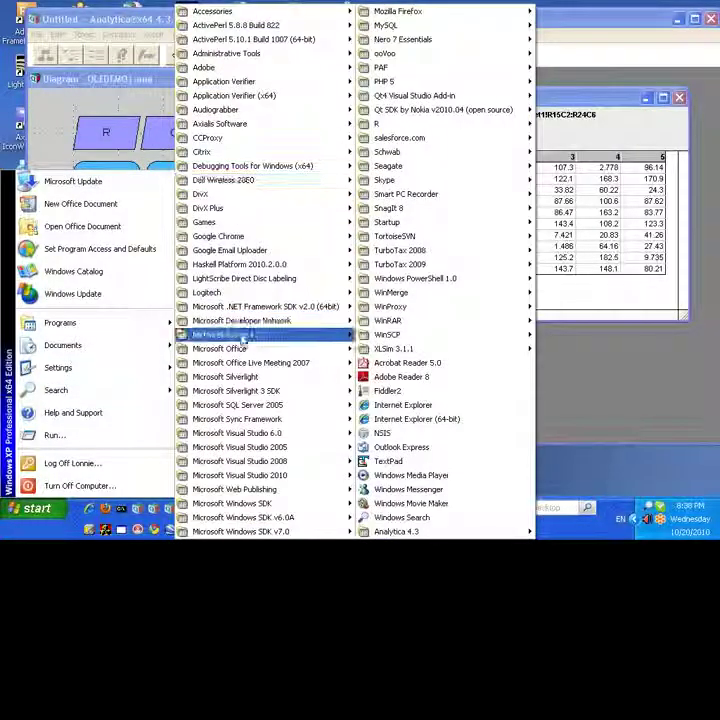
pyautogui.moveTo(243, 348)
pyautogui.click(413, 376)
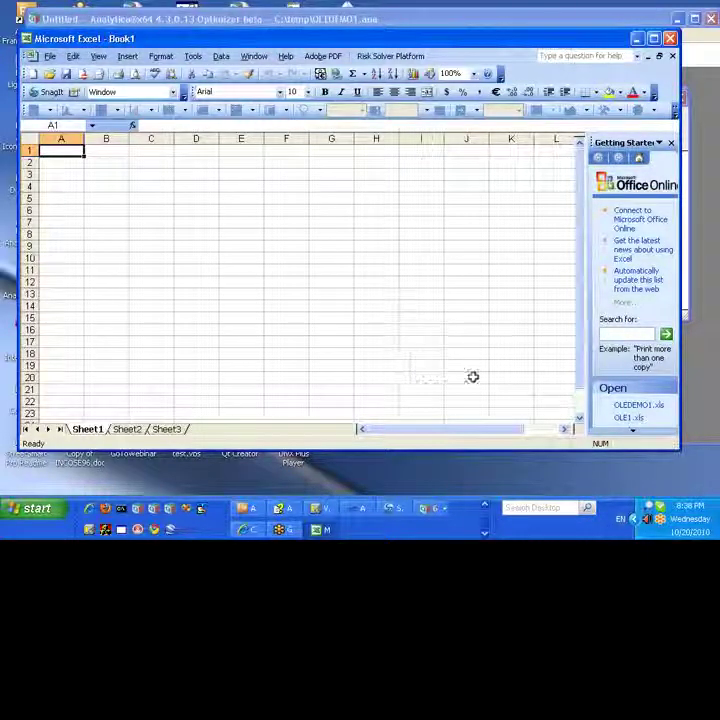
pyautogui.click(634, 405)
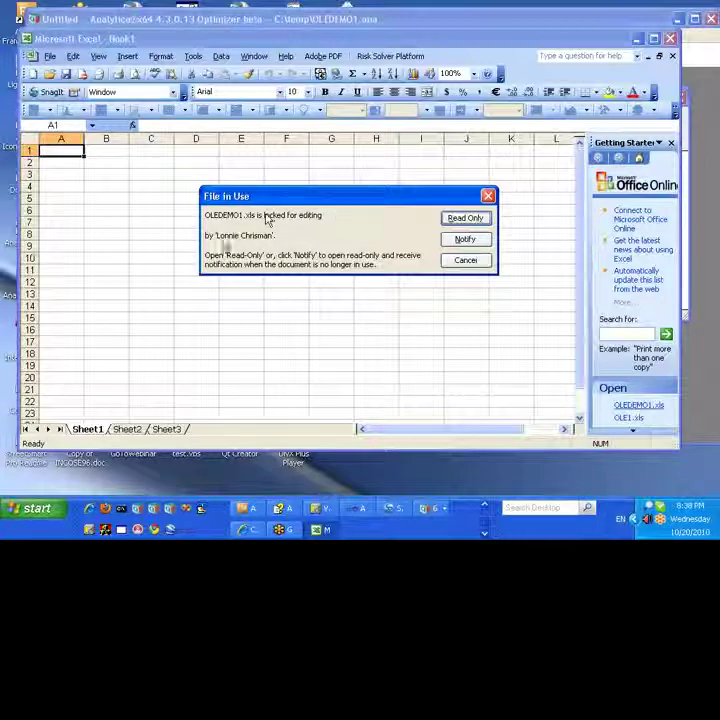
pyautogui.click(462, 219)
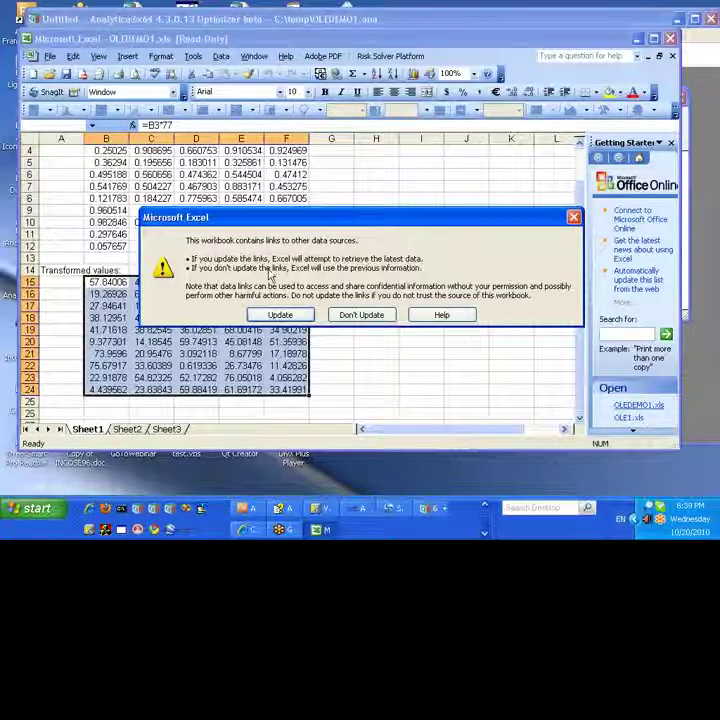
pyautogui.click(280, 314)
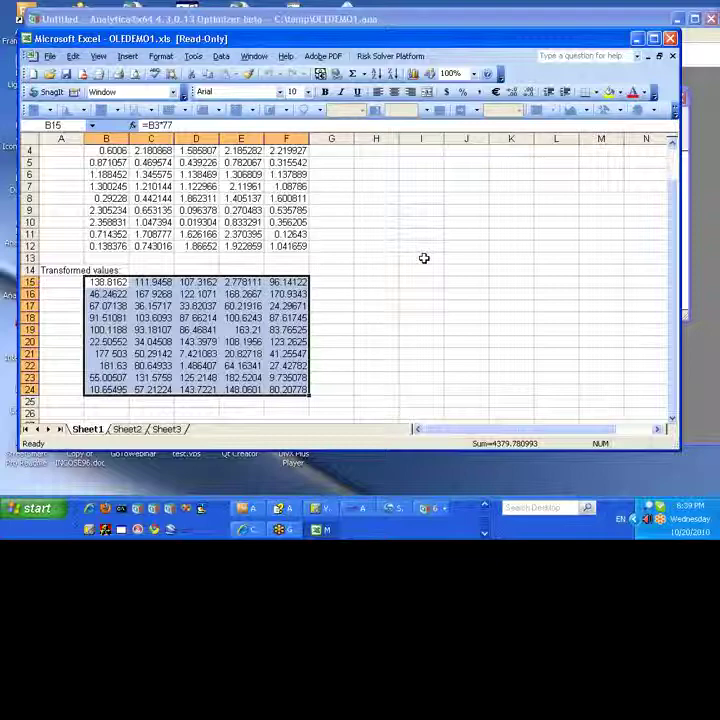
pyautogui.click(670, 39)
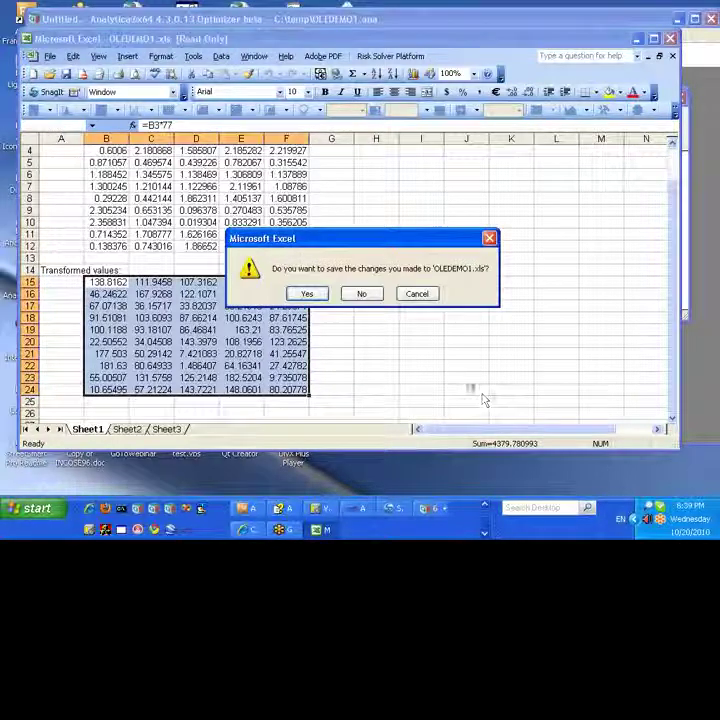
pyautogui.click(365, 293)
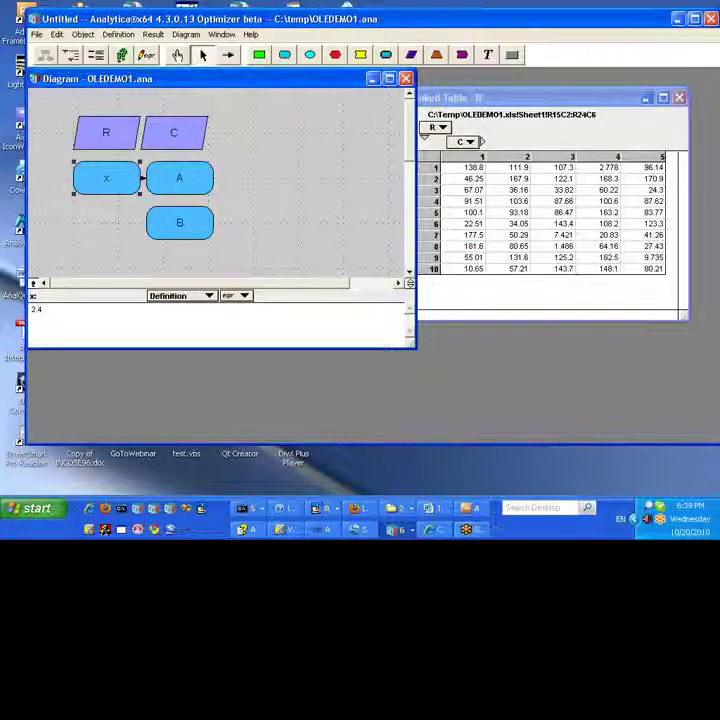
# Check the Task Manager process list for EXCEL.EXE and close Task Manager
pyautogui.rightClick(504, 530)
pyautogui.click(538, 490)
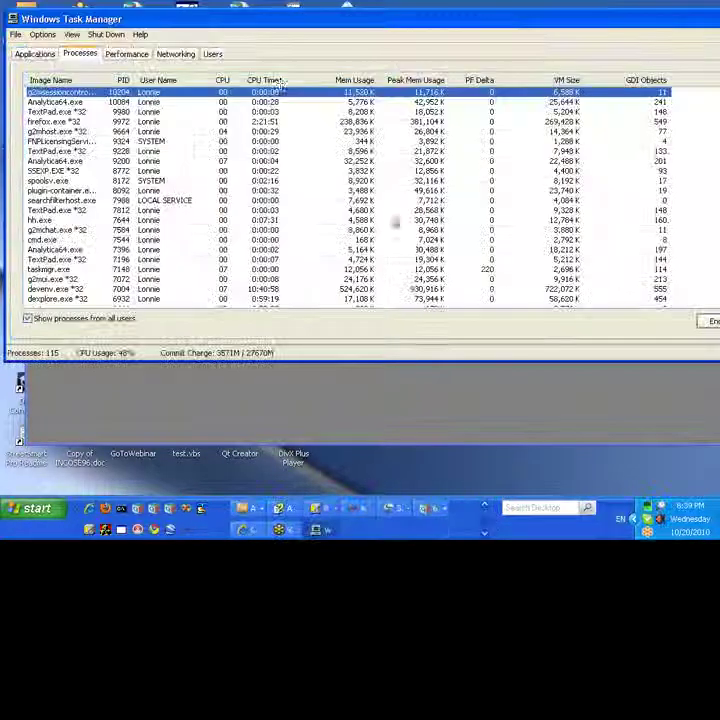
pyautogui.scroll(-3, 32, 100)
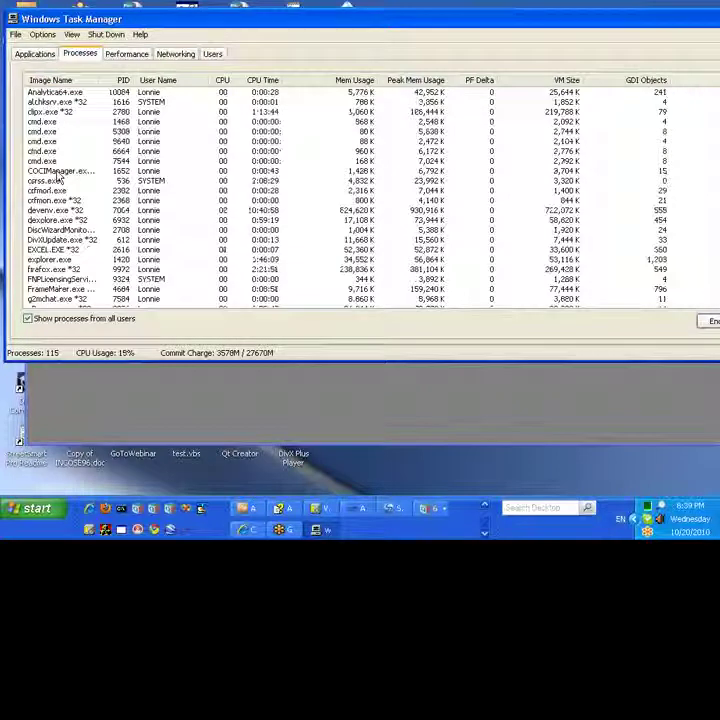
pyautogui.click(26, 250)
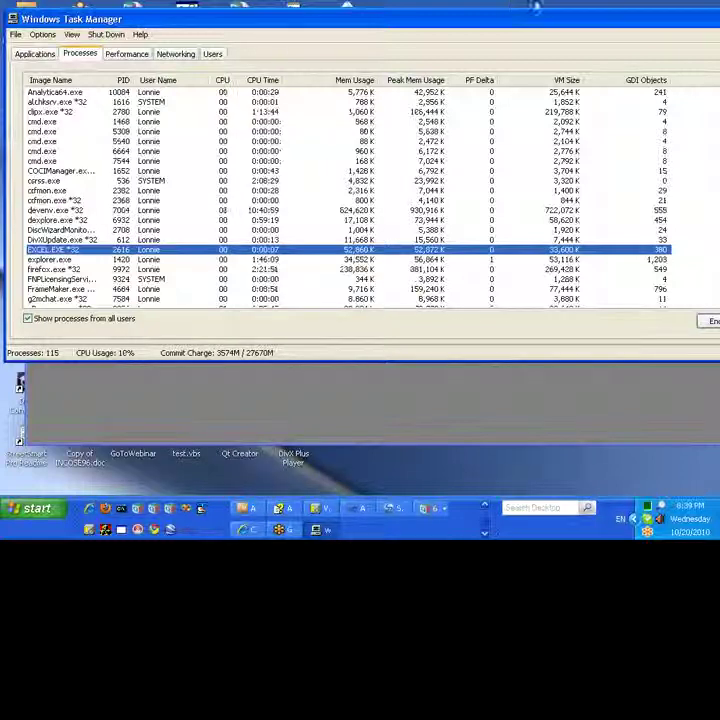
pyautogui.doubleClick(10, 26)
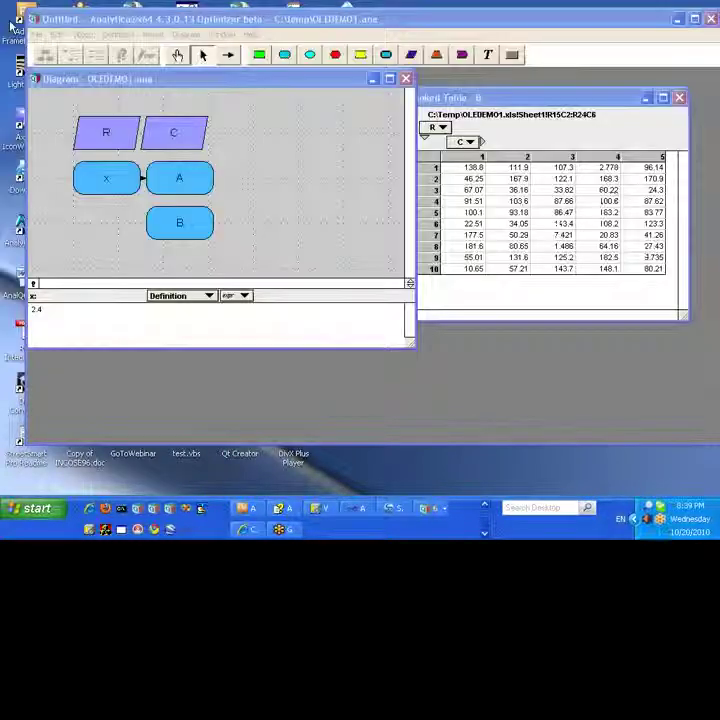
pyautogui.click(57, 35)
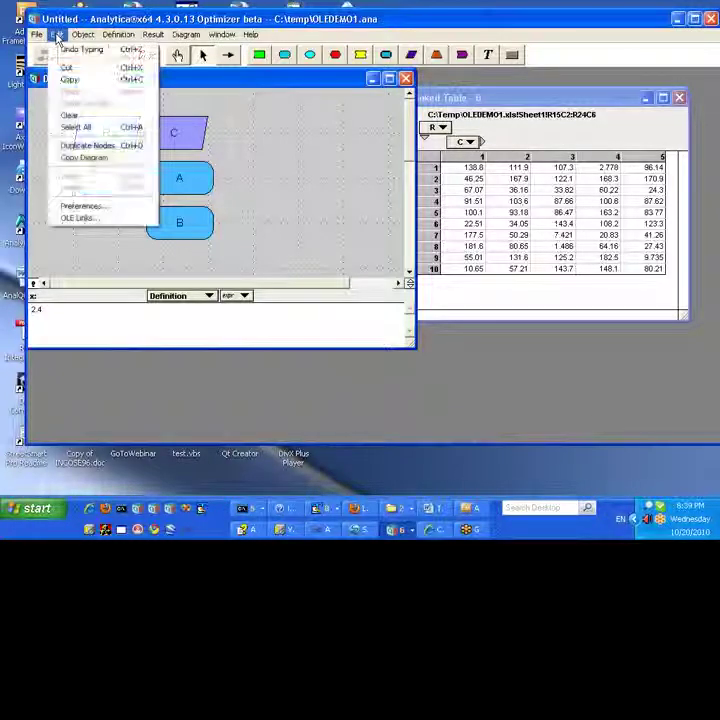
pyautogui.click(80, 205)
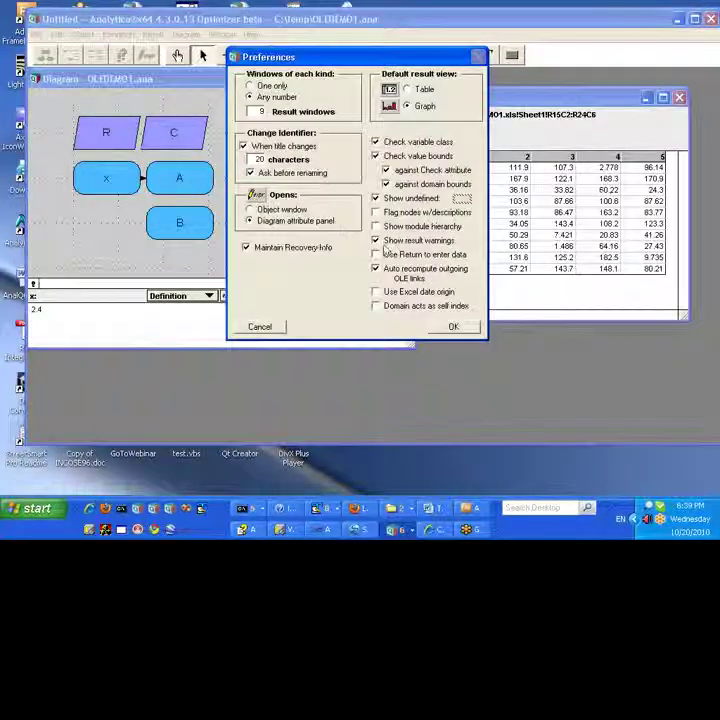
pyautogui.click(262, 329)
# Open the source workbook of the OLEDEMO1.xls Sheet1!R15C2:R24C6 link from the model's OLE links list
pyautogui.click(57, 35)
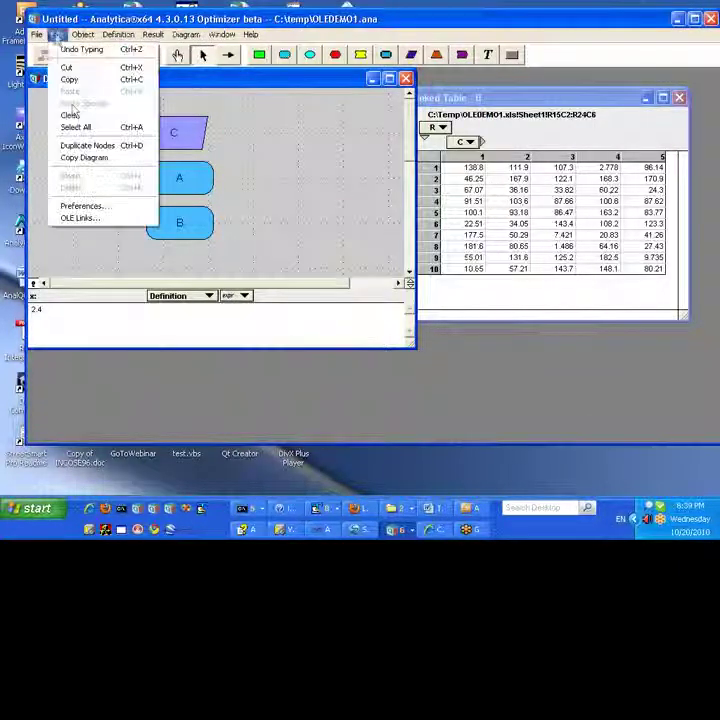
pyautogui.click(80, 217)
pyautogui.click(163, 130)
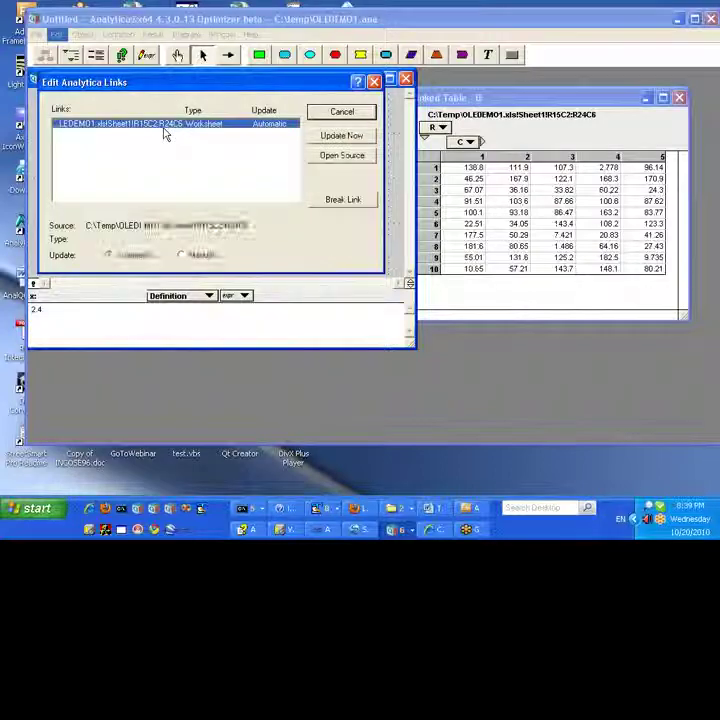
pyautogui.click(327, 157)
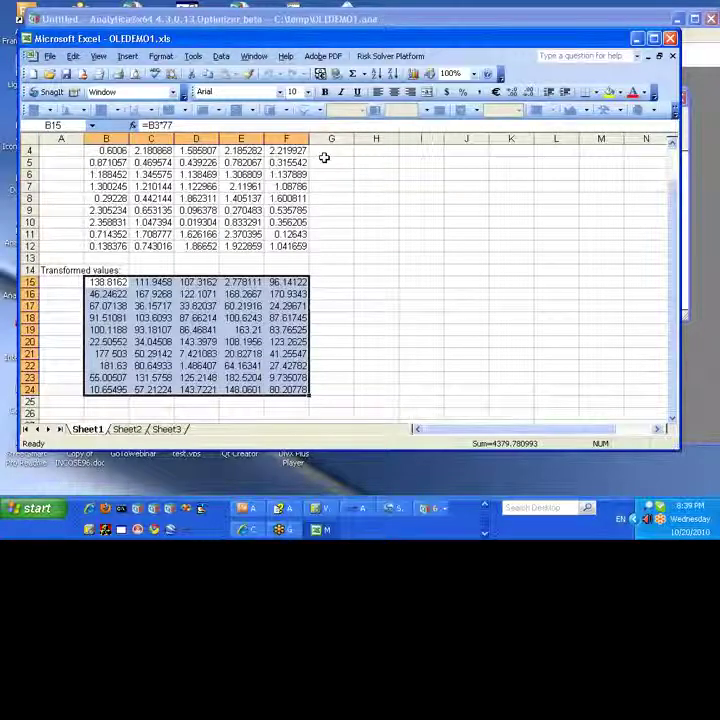
# Reposition the Excel window and look over the original and transformed values on Sheet1
pyautogui.moveTo(205, 29); pyautogui.dragTo(205, 43)
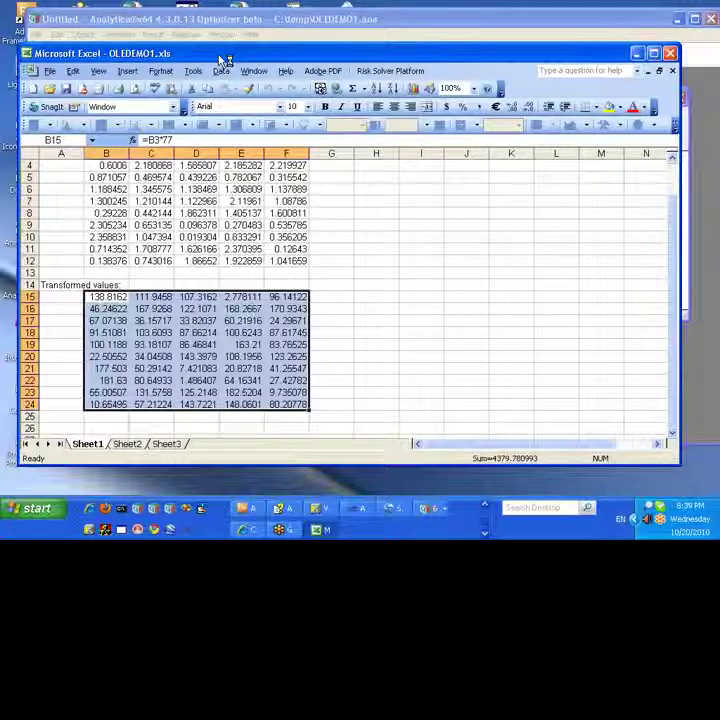
pyautogui.moveTo(209, 58); pyautogui.dragTo(201, 69)
pyautogui.click(318, 222)
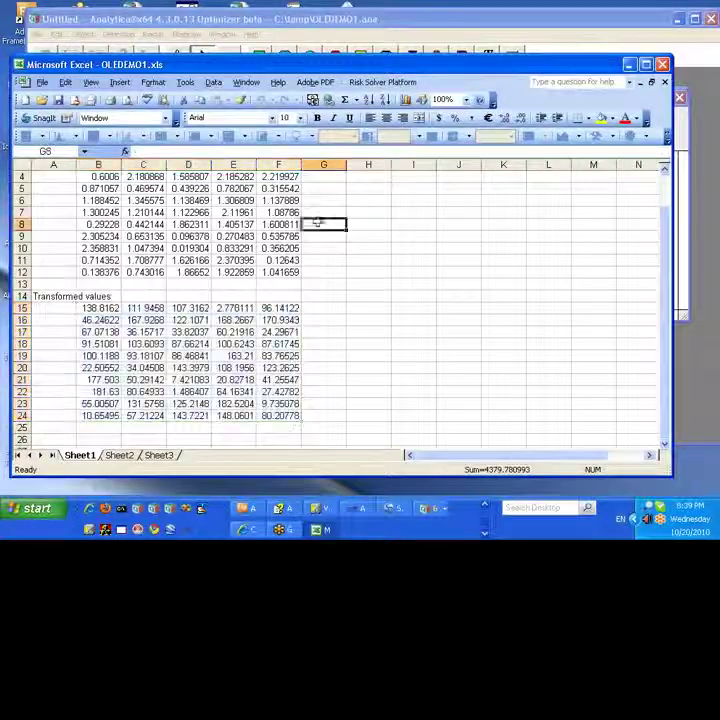
pyautogui.click(234, 225)
pyautogui.click(355, 236)
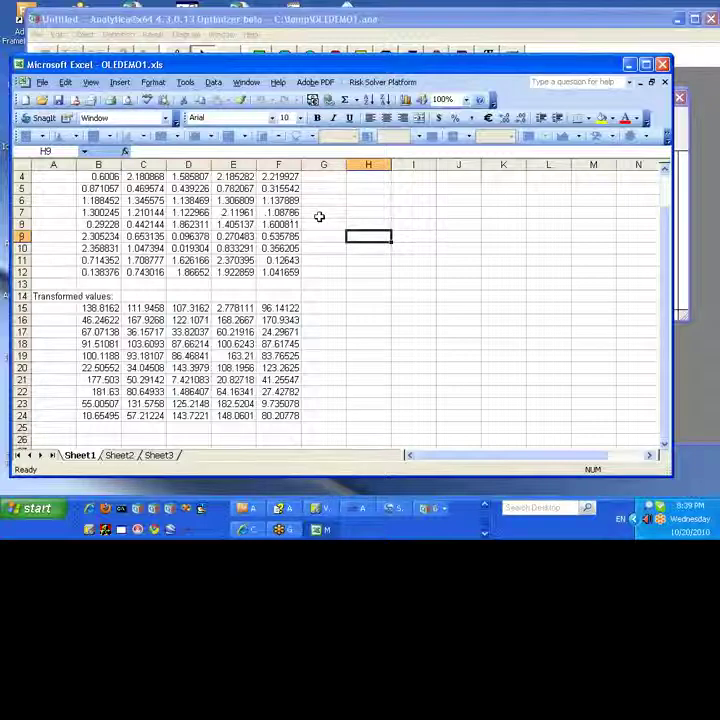
# Close OLEDEMO1.xls in Excel and quit Analytica without saving the changes to the model
pyautogui.click(662, 64)
pyautogui.click(355, 293)
pyautogui.click(360, 293)
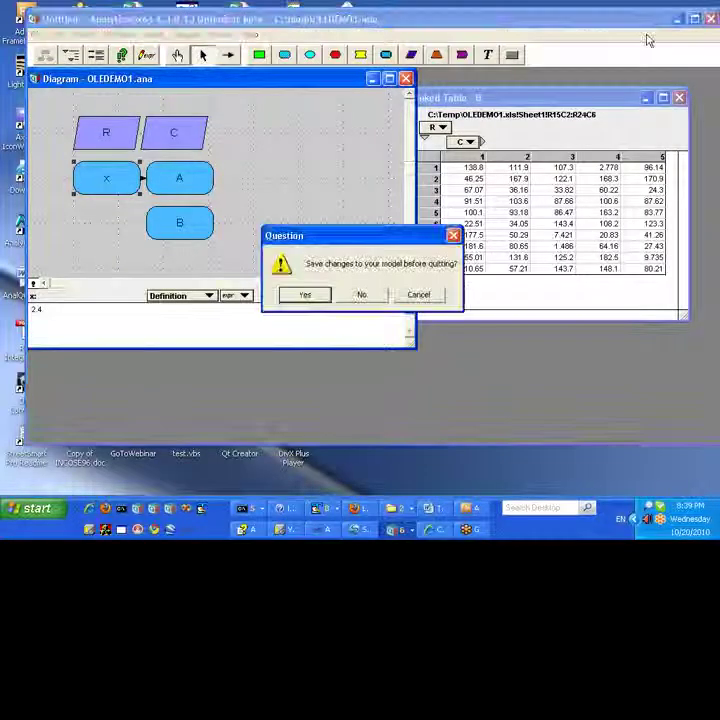
pyautogui.click(365, 294)
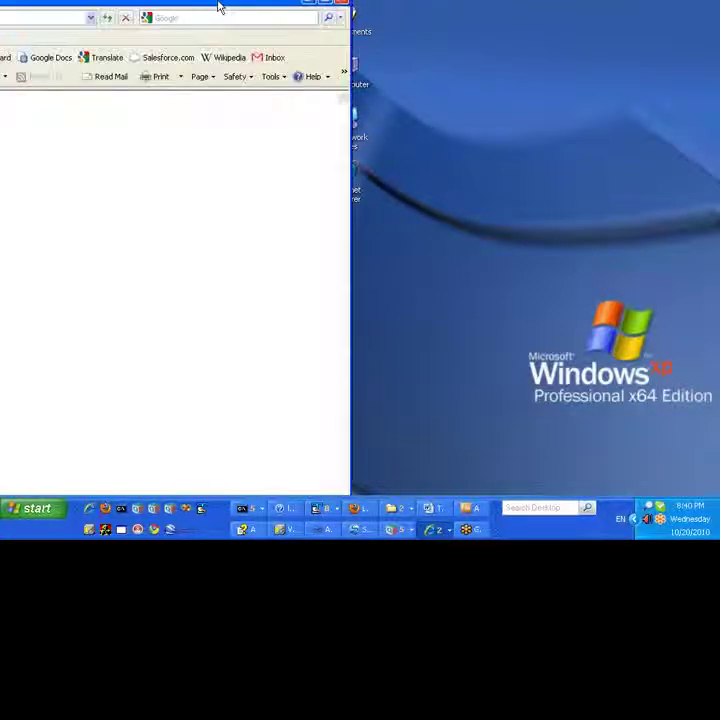
# In Internet Explorer, move and resize the browser window to fill the visible screen and open the Analytica Wiki
pyautogui.moveTo(219, 6); pyautogui.dragTo(510, 10)
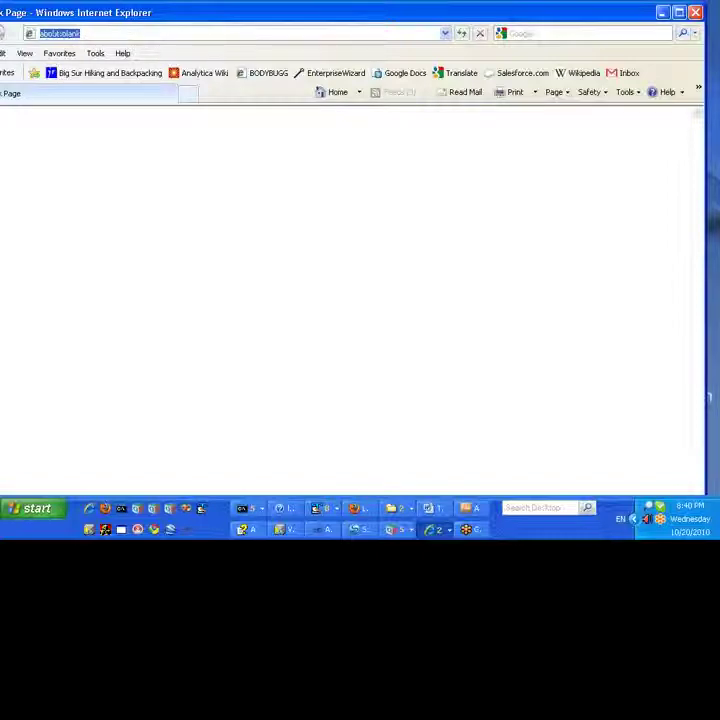
pyautogui.moveTo(0, 188); pyautogui.dragTo(67, 188)
pyautogui.moveTo(307, 19); pyautogui.dragTo(278, 19)
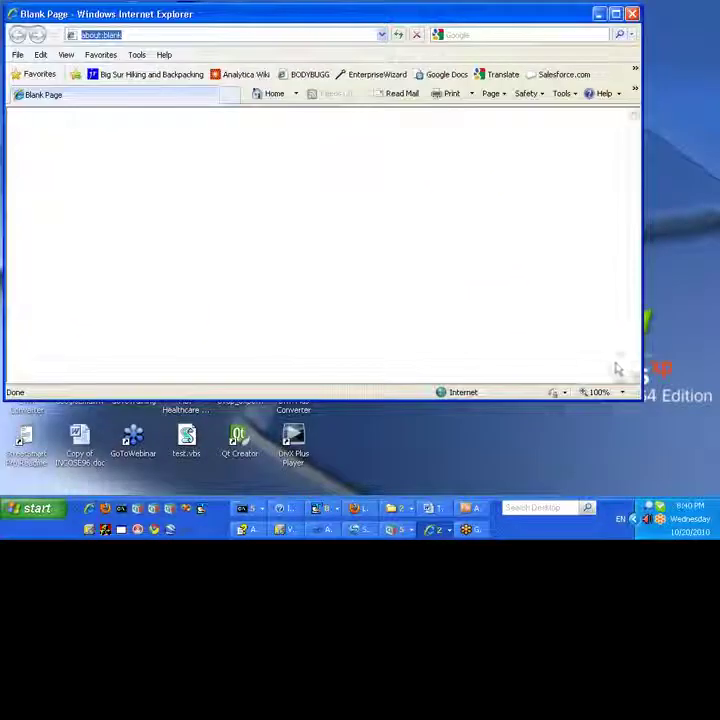
pyautogui.moveTo(637, 396); pyautogui.dragTo(719, 497)
pyautogui.click(250, 74)
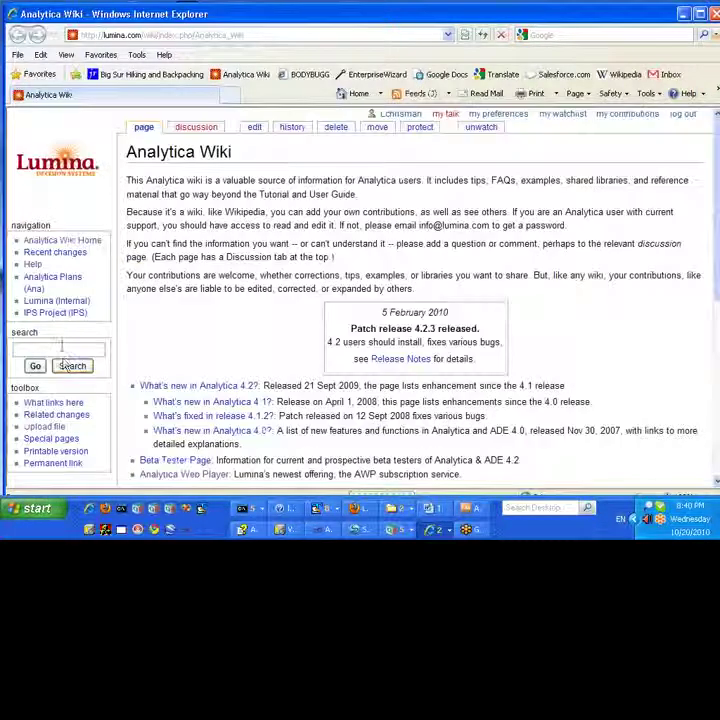
# Find the SpreadsheetRange function in the wiki and open its documentation
pyautogui.click(61, 345)
pyautogui.write('Spur')
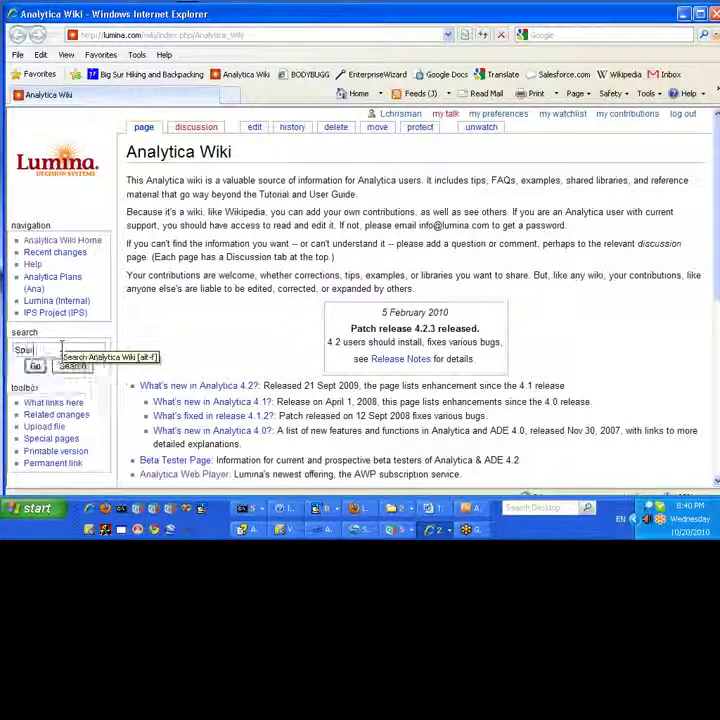
pyautogui.write('ad')
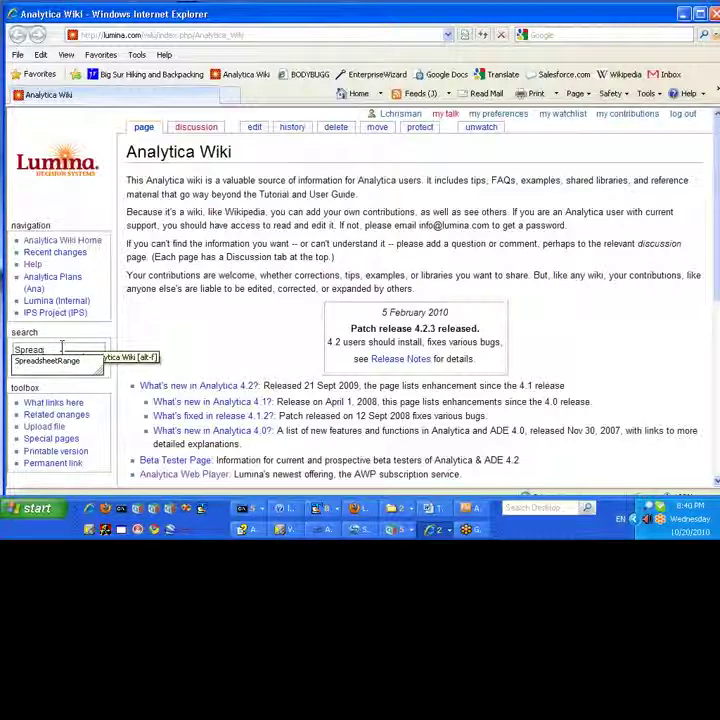
pyautogui.press('Down')
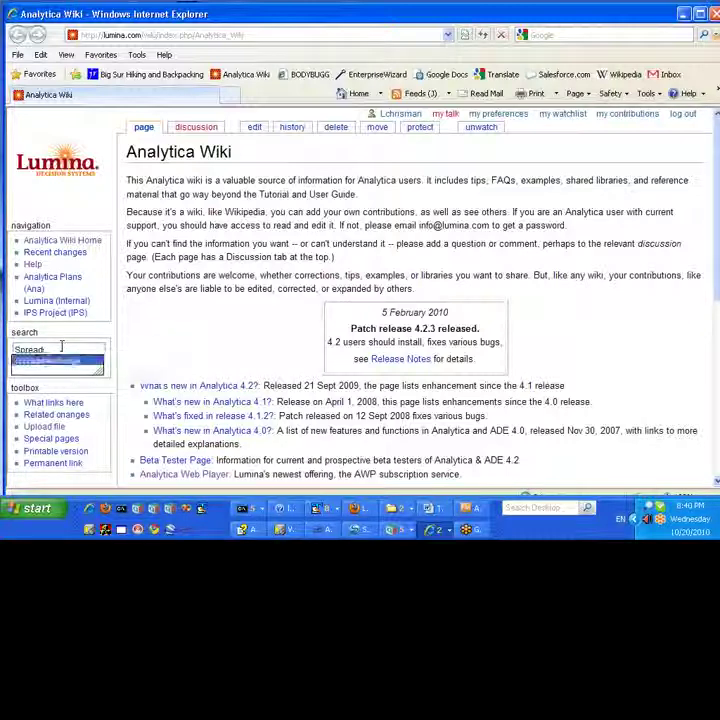
pyautogui.press('Return')
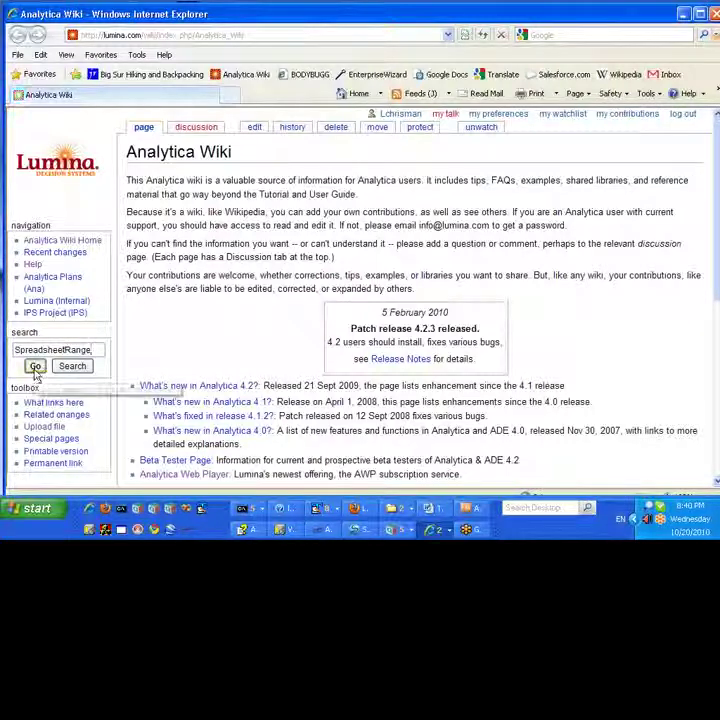
pyautogui.click(35, 368)
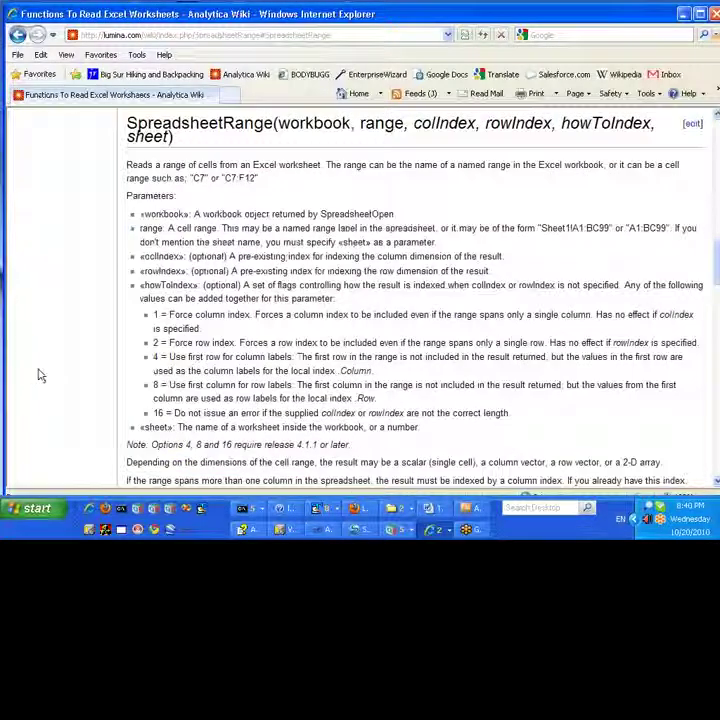
# Skim the Functions To Read Excel Worksheets page, then open and skim the linked Functions to Write Data to Excel Worksheets page
pyautogui.scroll(15, 152, 297)
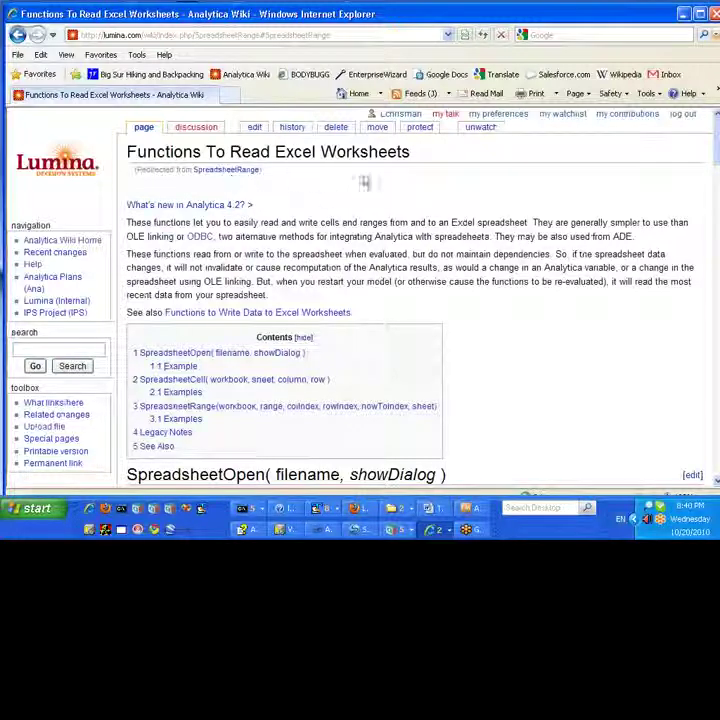
pyautogui.scroll(-2, 365, 182)
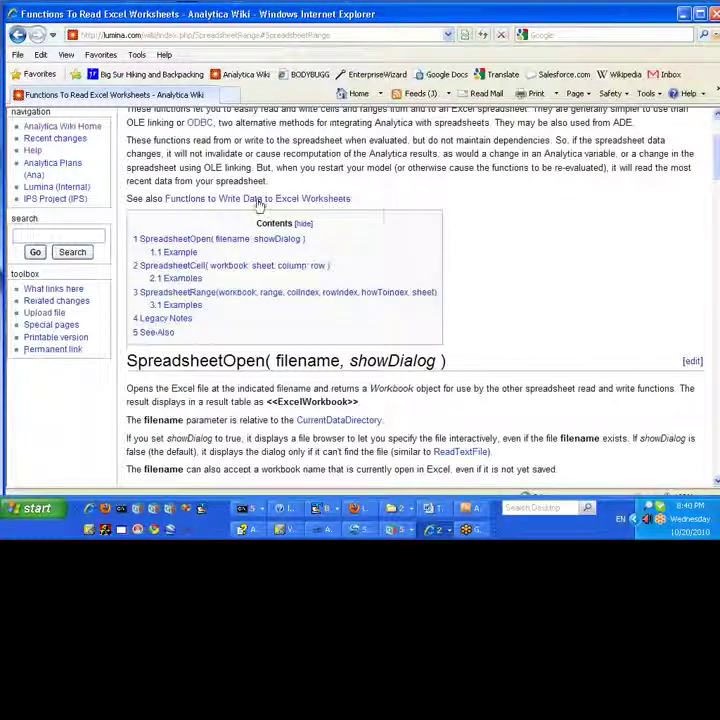
pyautogui.click(257, 200)
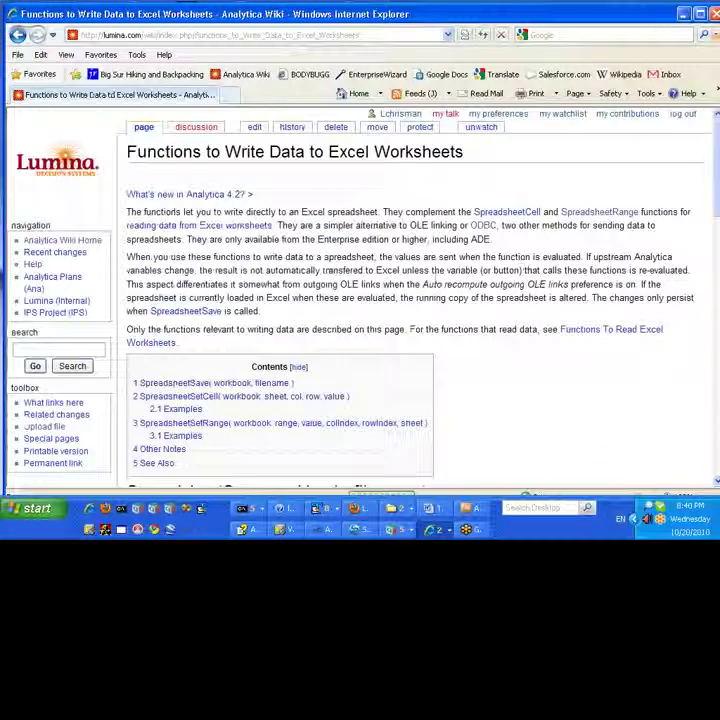
pyautogui.scroll(-6, 434, 228)
pyautogui.scroll(6, 436, 268)
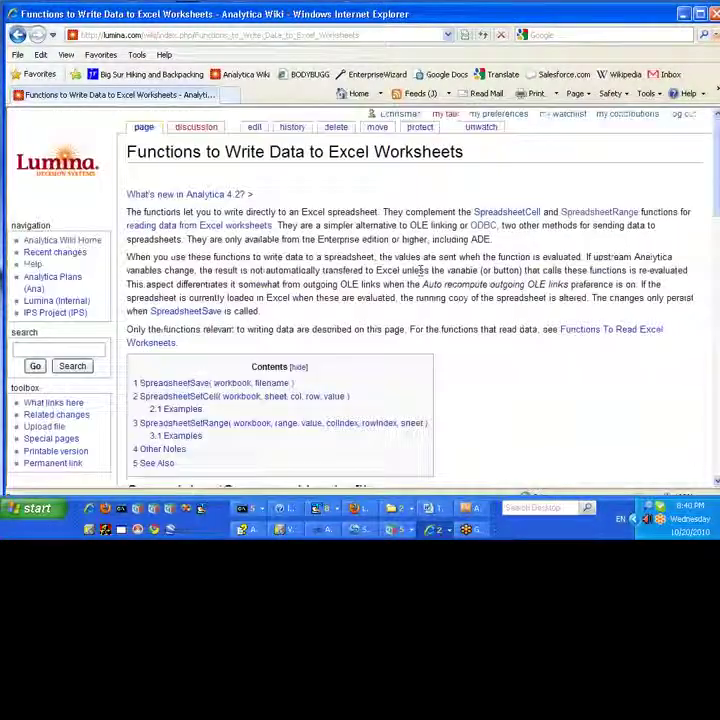